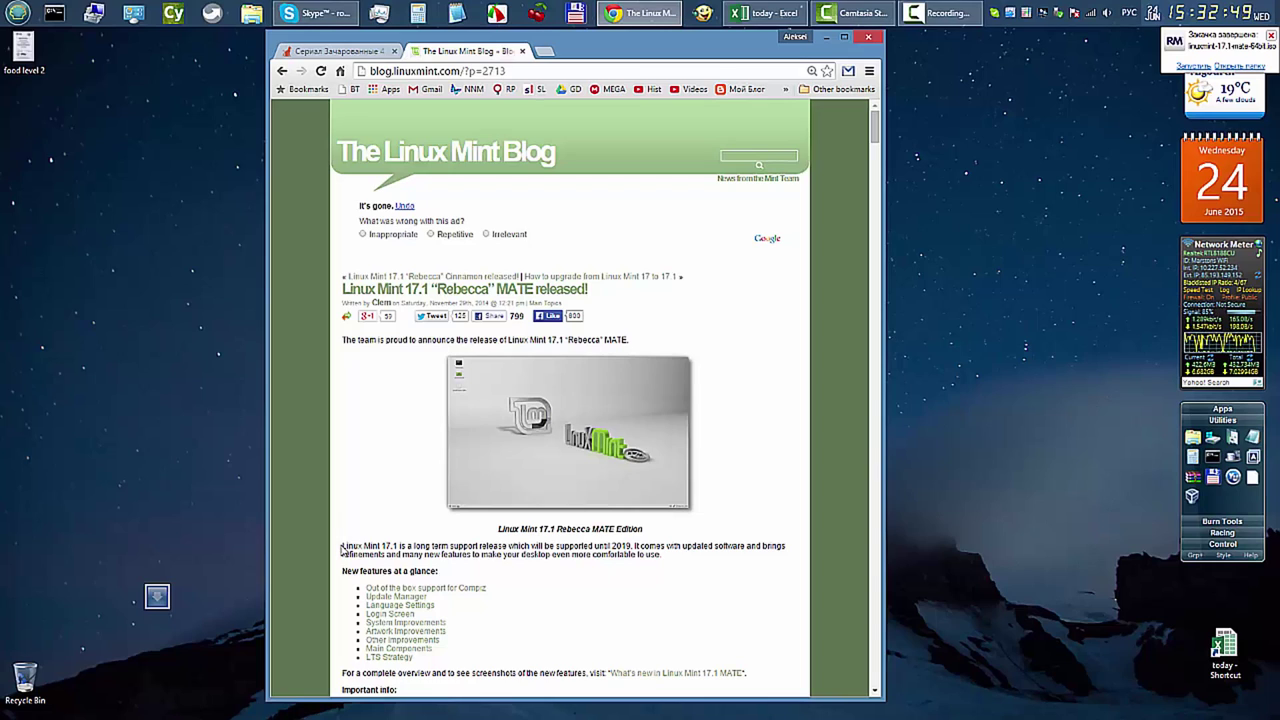
Go back from the Mint 17.1 release post to linuxmint.com, then show the desktop's Control gadget
{"action": "left_click_drag", "start_coordinate": [341, 548], "coordinate": [636, 546]}
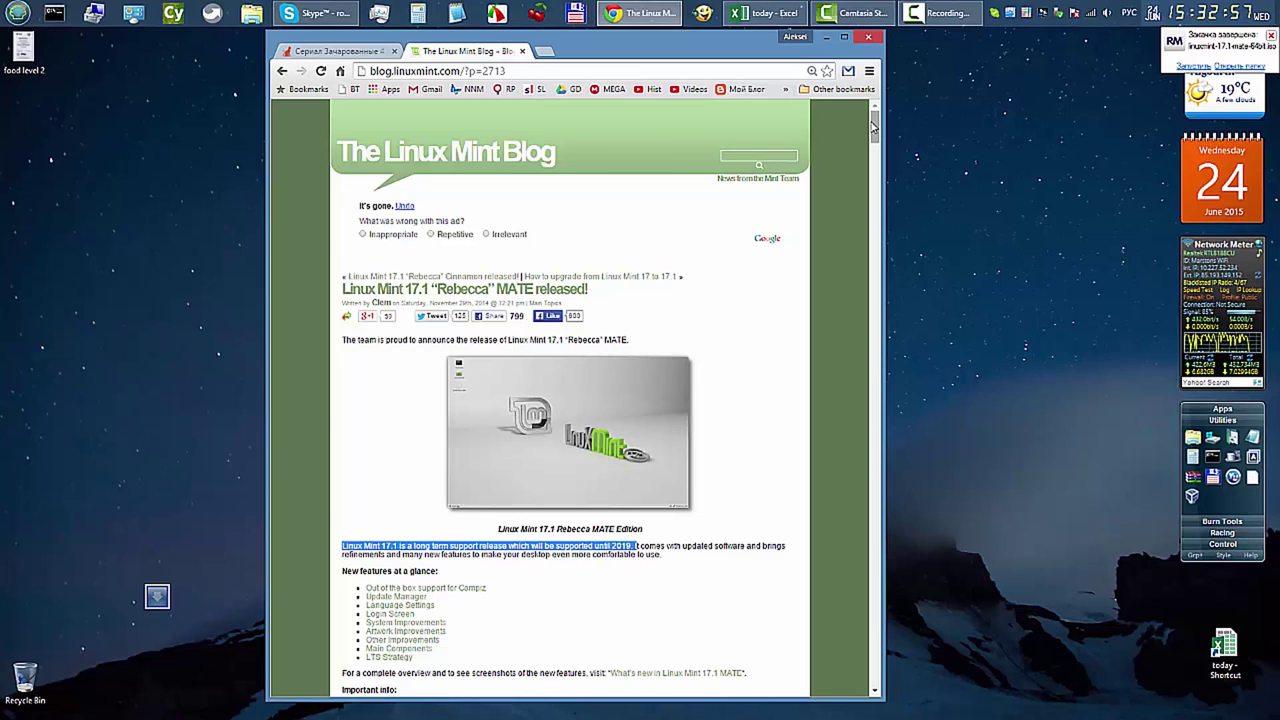
{"action": "left_click", "coordinate": [282, 72]}
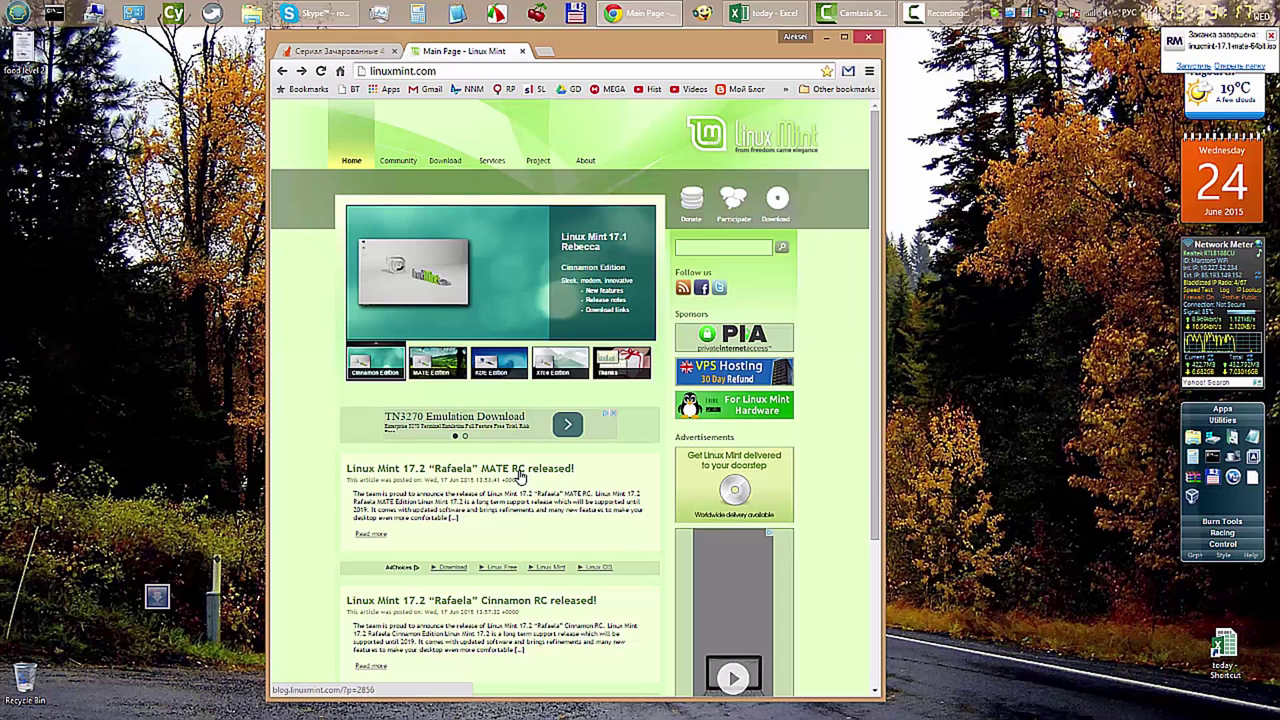
{"action": "key", "text": "super+d"}
{"action": "left_click", "coordinate": [1222, 544]}
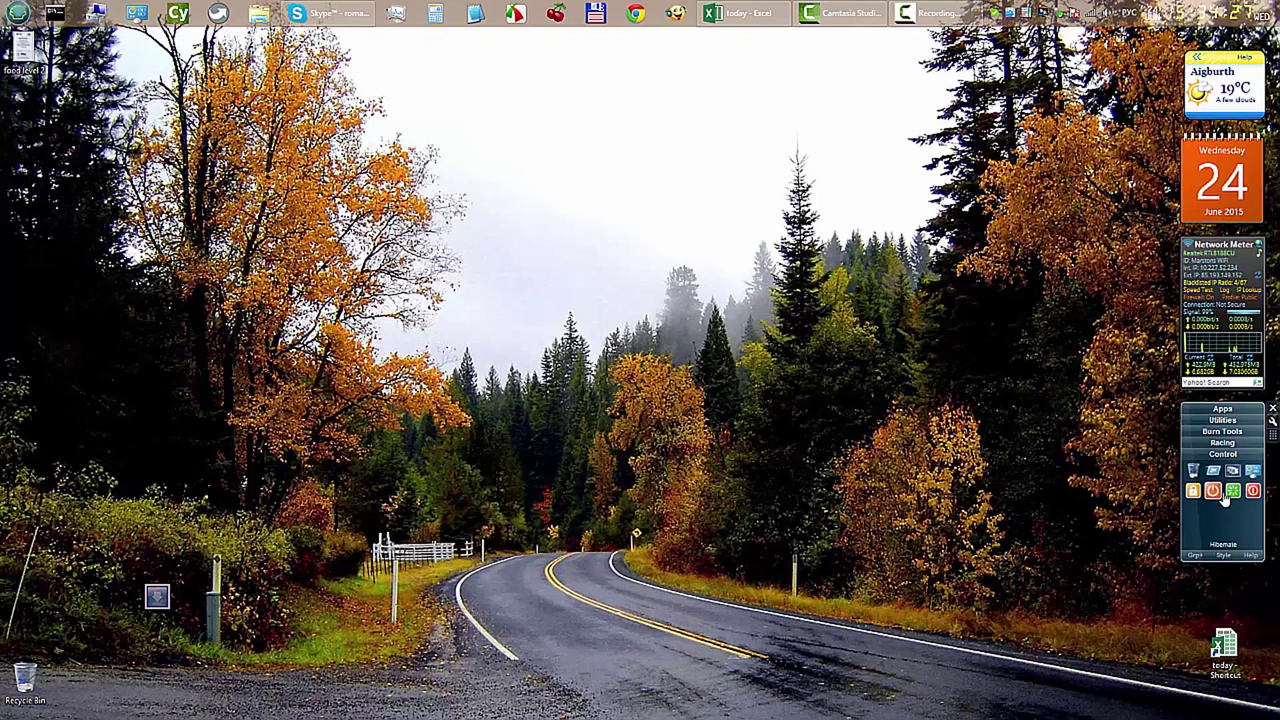
Start YUMI from the launcher gadget's Burn Tools and accept its licence agreement
{"action": "left_click", "coordinate": [1234, 445]}
{"action": "left_click", "coordinate": [1224, 431]}
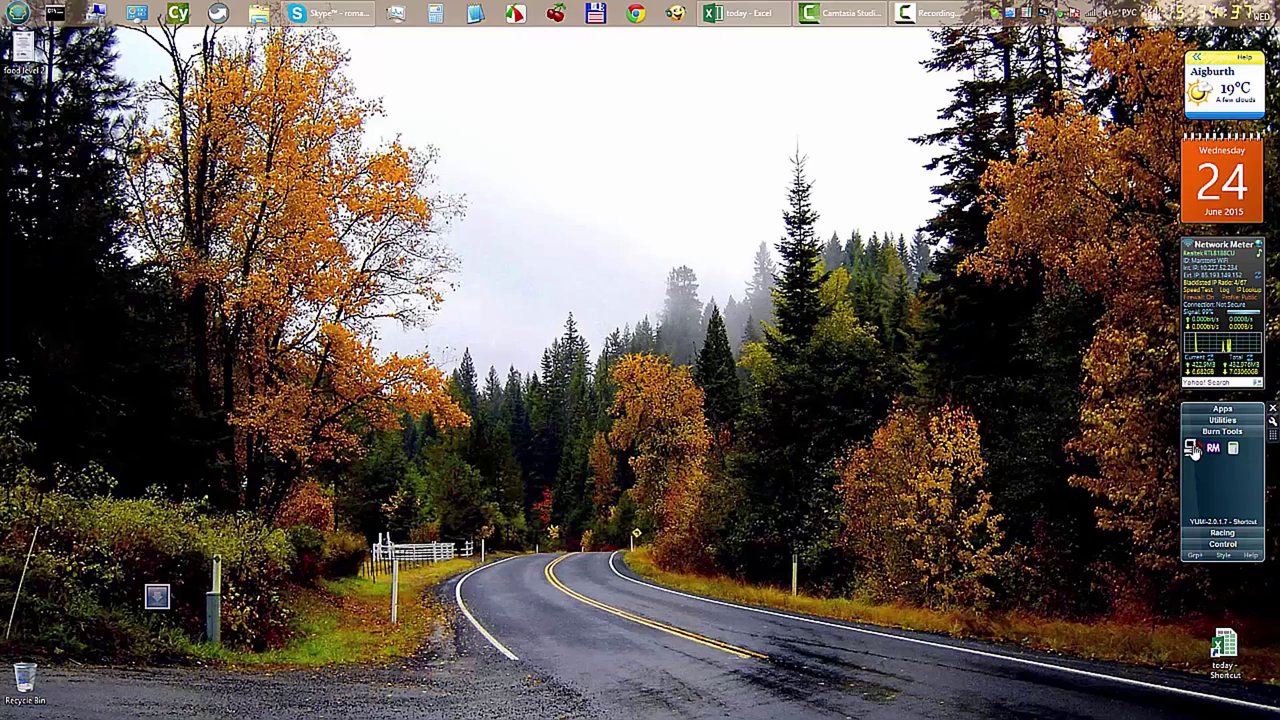
{"action": "left_click", "coordinate": [1192, 449]}
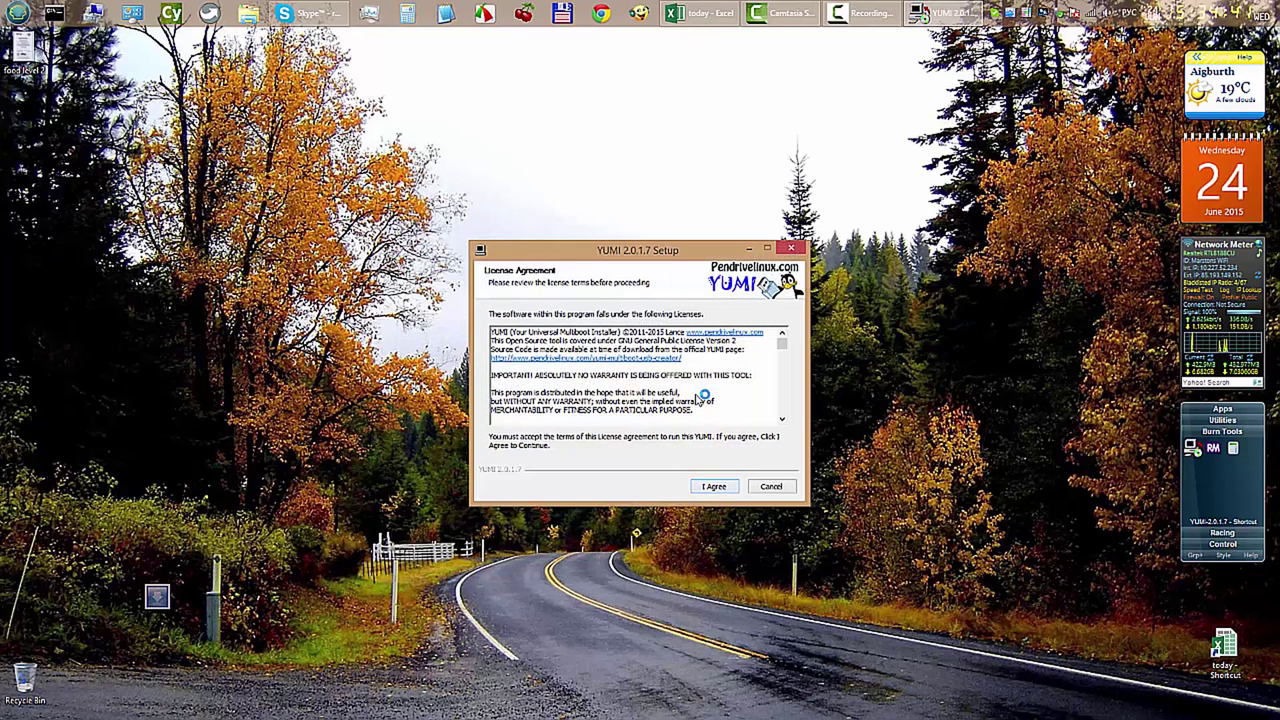
{"action": "key", "text": "Return"}
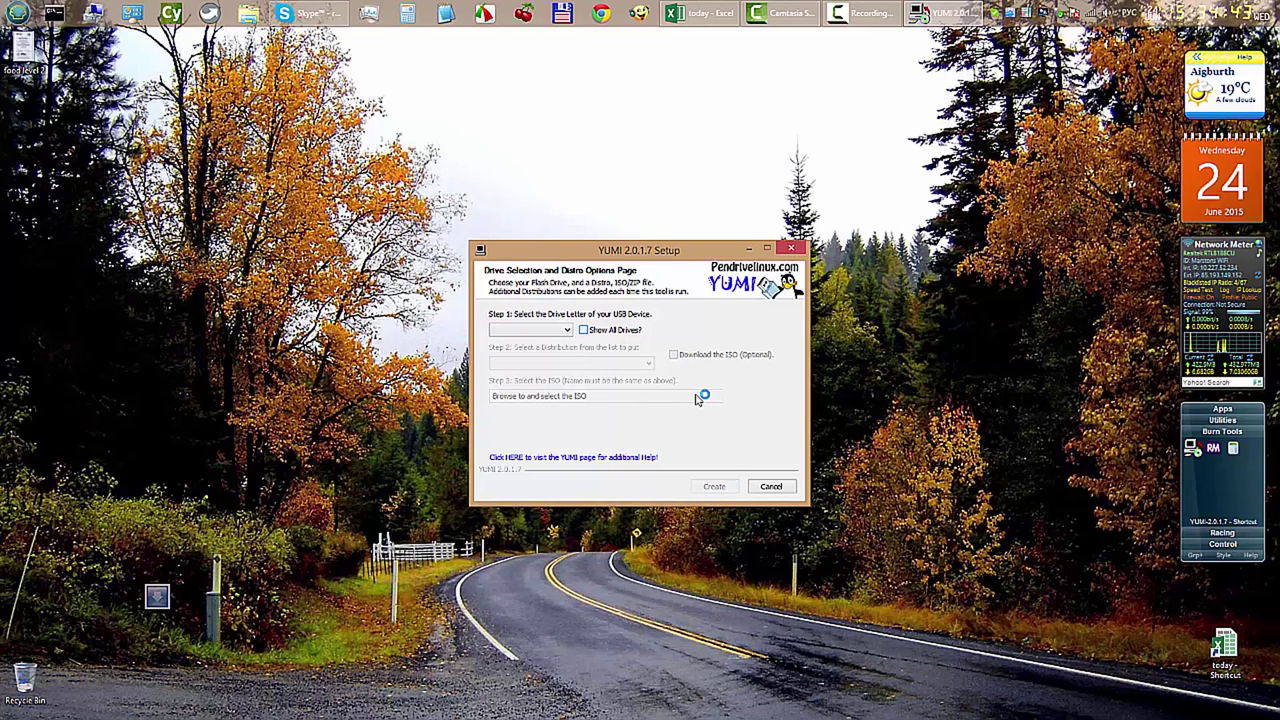
Show all drives and select I:\MULTIBOOT 14GB as the target drive
{"action": "key", "text": "space"}
{"action": "key", "text": "alt+Down"}
{"action": "key", "text": "Down"}
{"action": "key", "text": "Down"}
{"action": "key", "text": "Down"}
{"action": "key", "text": "Down"}
{"action": "key", "text": "Down"}
{"action": "key", "text": "Down"}
{"action": "key", "text": "Down"}
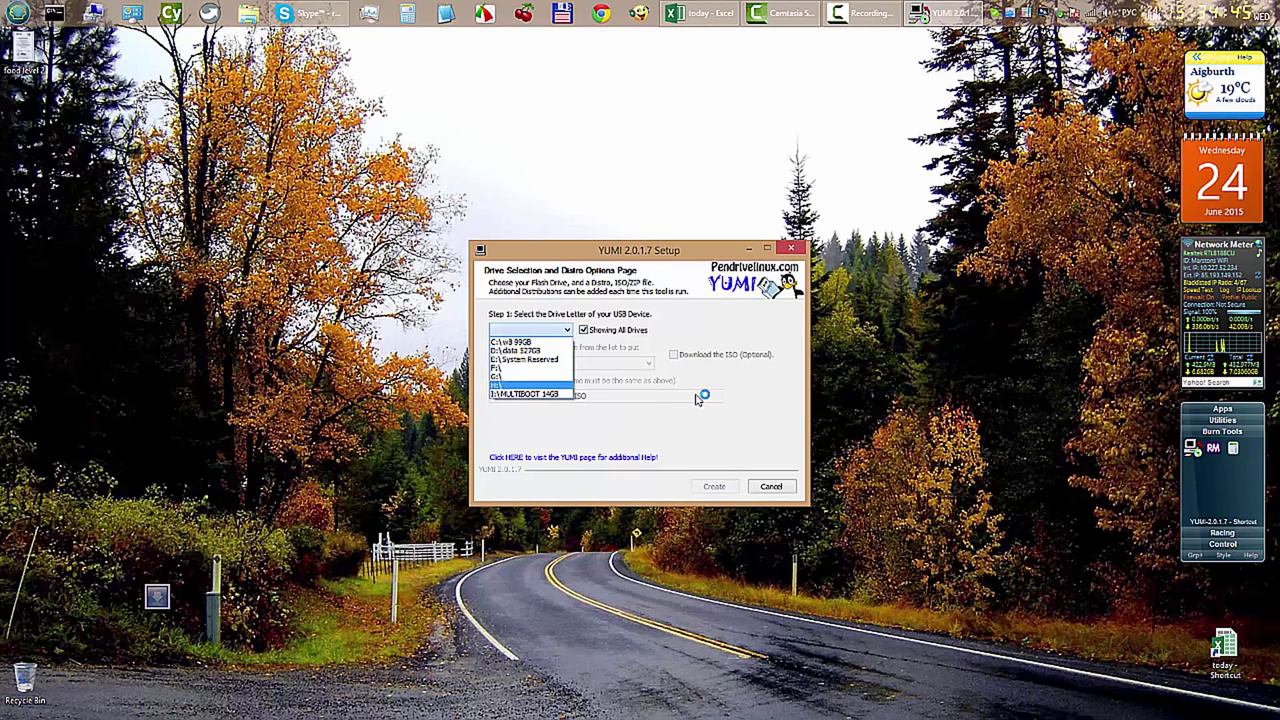
{"action": "key", "text": "Return"}
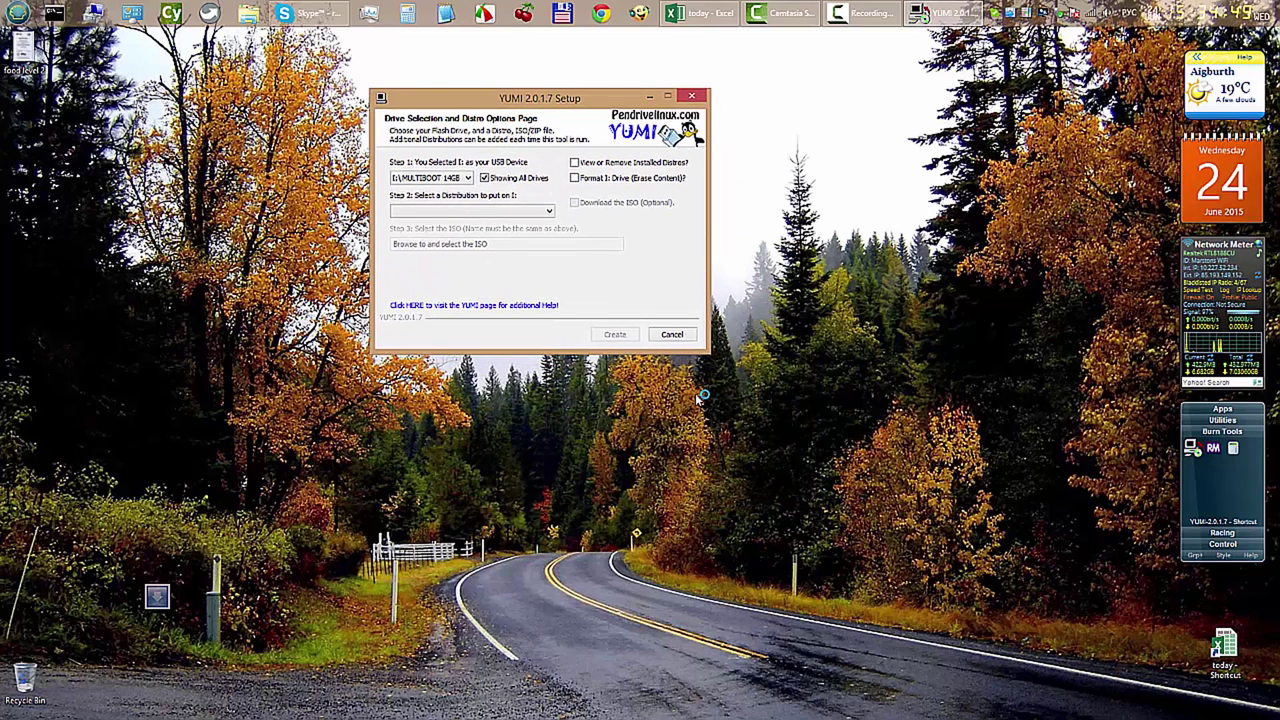
Choose Linux Mint and set linuxmint-17.1-mate-64bit.iso from Downloads as the ISO
{"action": "key", "text": "alt+Down"}
{"action": "key", "text": "Down"}
{"action": "key", "text": "Down"}
{"action": "key", "text": "Down"}
{"action": "key", "text": "Down"}
{"action": "key", "text": "Down"}
{"action": "key", "text": "Down"}
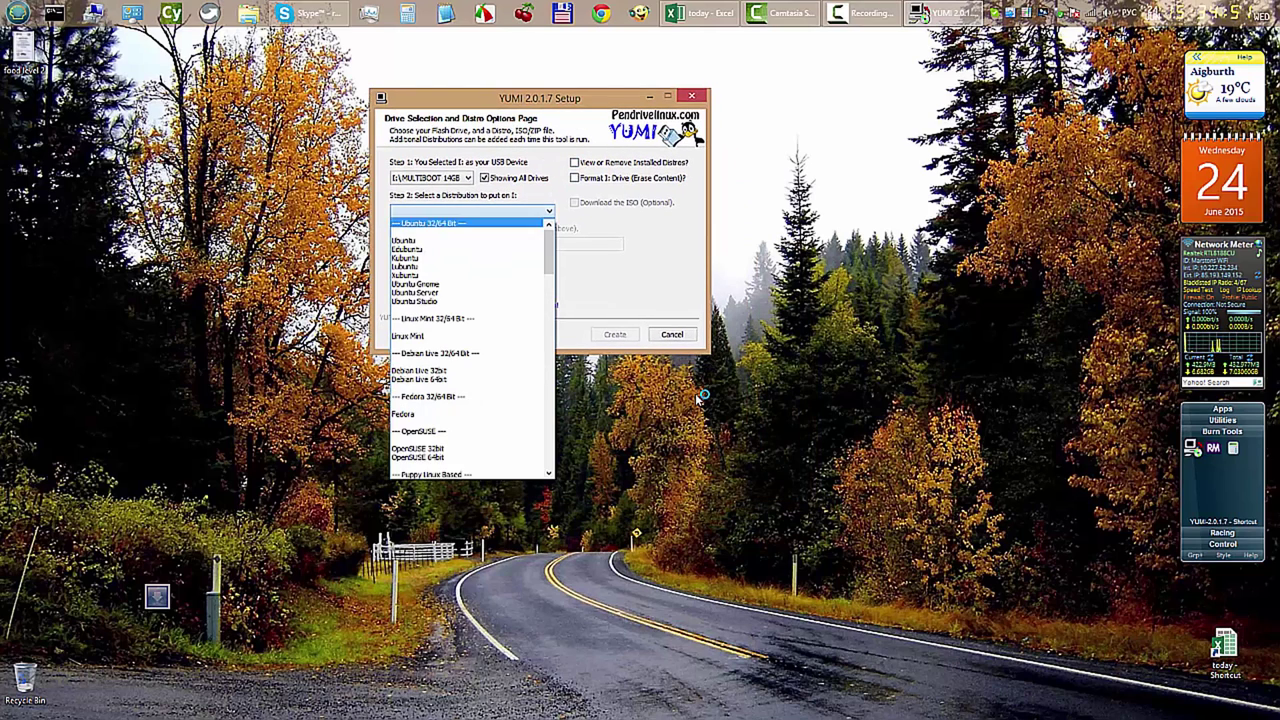
{"action": "key", "text": "Down"}
{"action": "key", "text": "Down"}
{"action": "key", "text": "Down"}
{"action": "key", "text": "Down"}
{"action": "key", "text": "Down"}
{"action": "key", "text": "Down"}
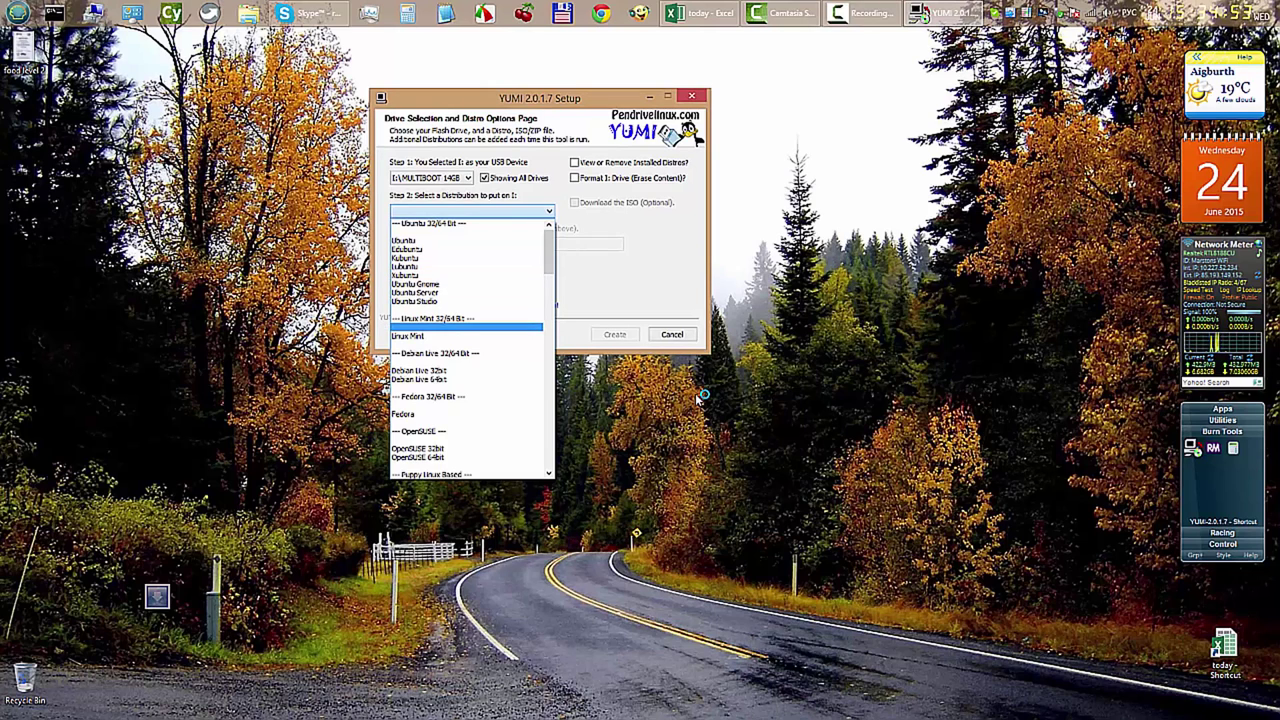
{"action": "key", "text": "Down"}
{"action": "key", "text": "Return"}
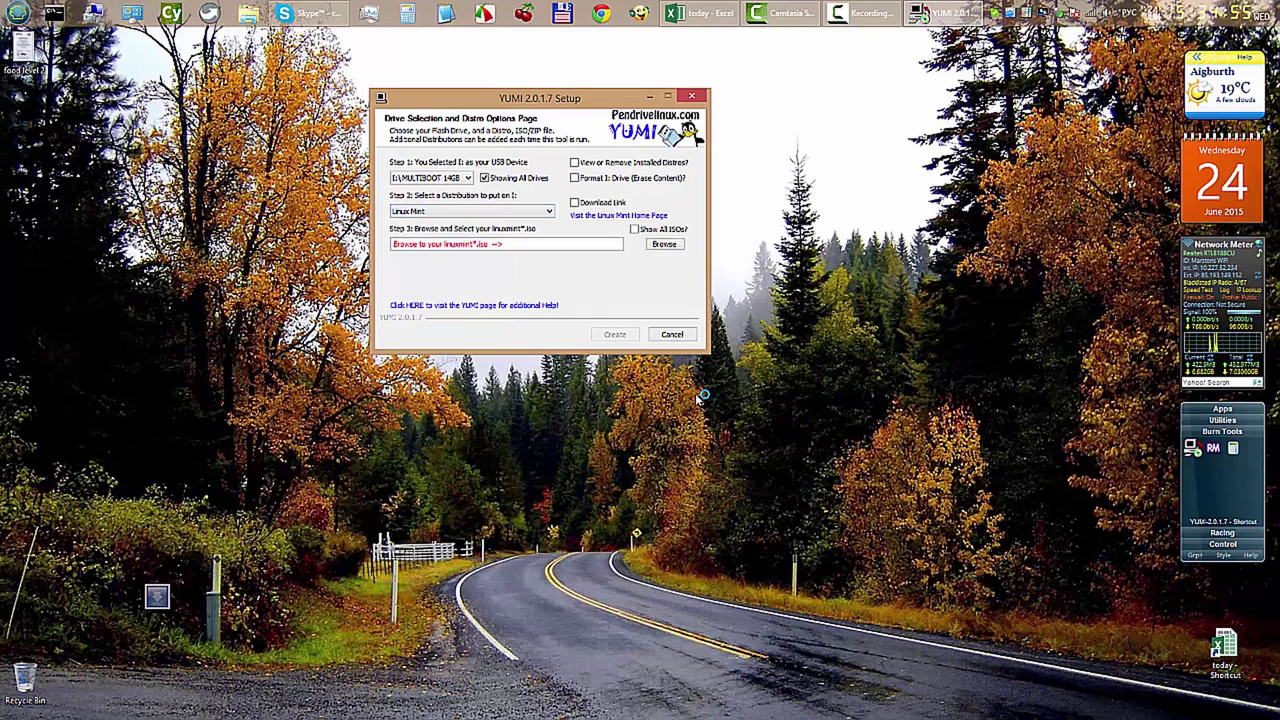
{"action": "key", "text": "space"}
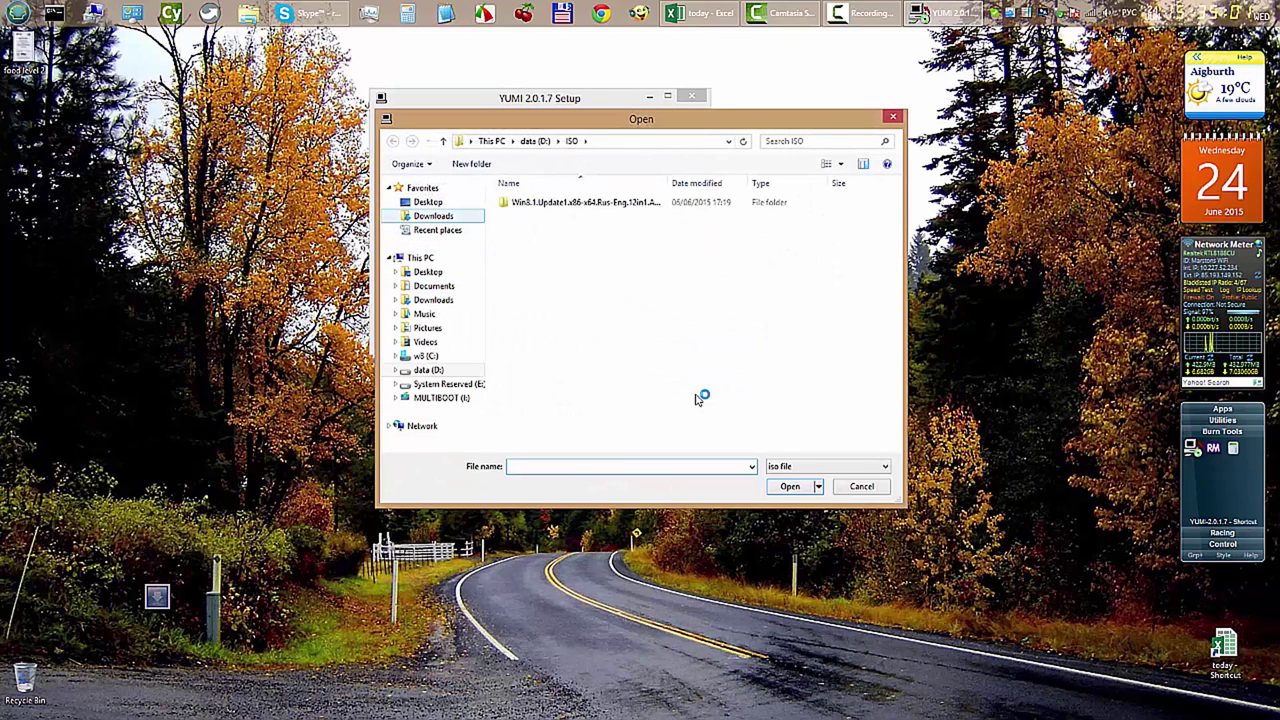
{"action": "key", "text": "Tab"}
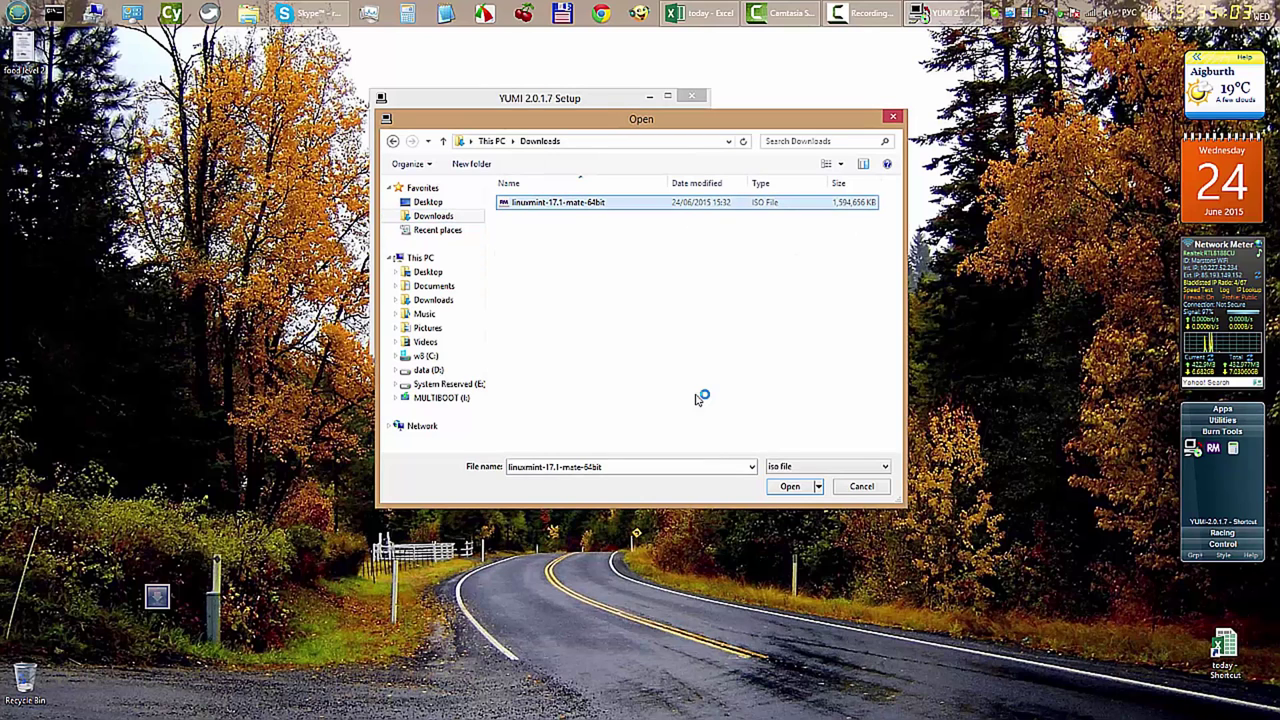
{"action": "key", "text": "Return"}
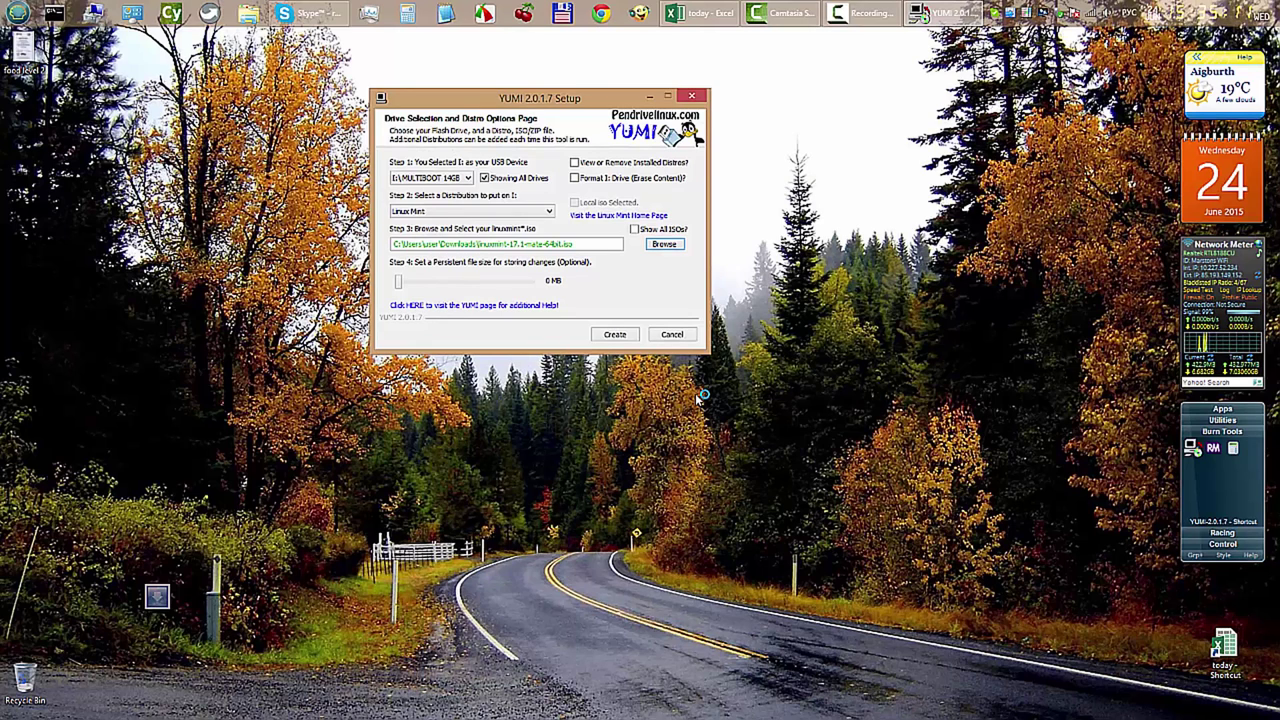
Set a 1012 MB persistent file and start writing Linux Mint to the I: drive
{"action": "left_click_drag", "start_coordinate": [398, 281], "coordinate": [459, 281]}
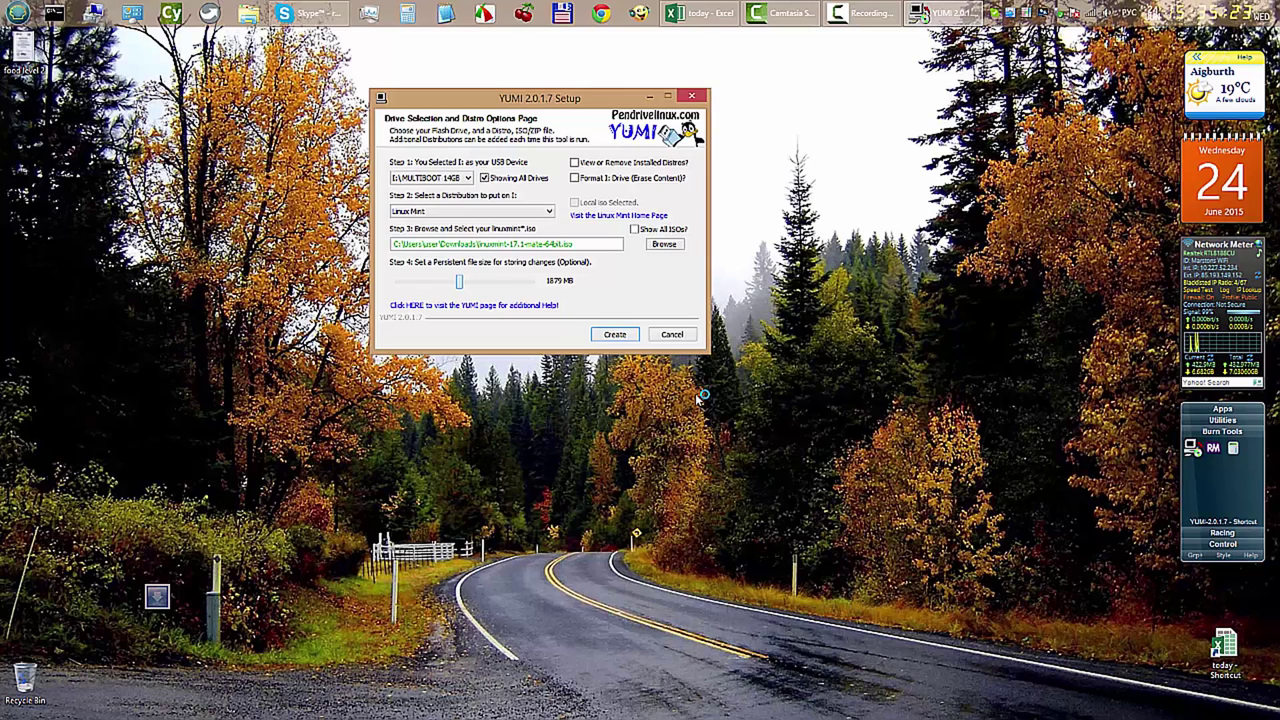
{"action": "key", "text": "Left"}
{"action": "key", "text": "Left"}
{"action": "key", "text": "Left"}
{"action": "key", "text": "Left"}
{"action": "key", "text": "Left"}
{"action": "key", "text": "Left"}
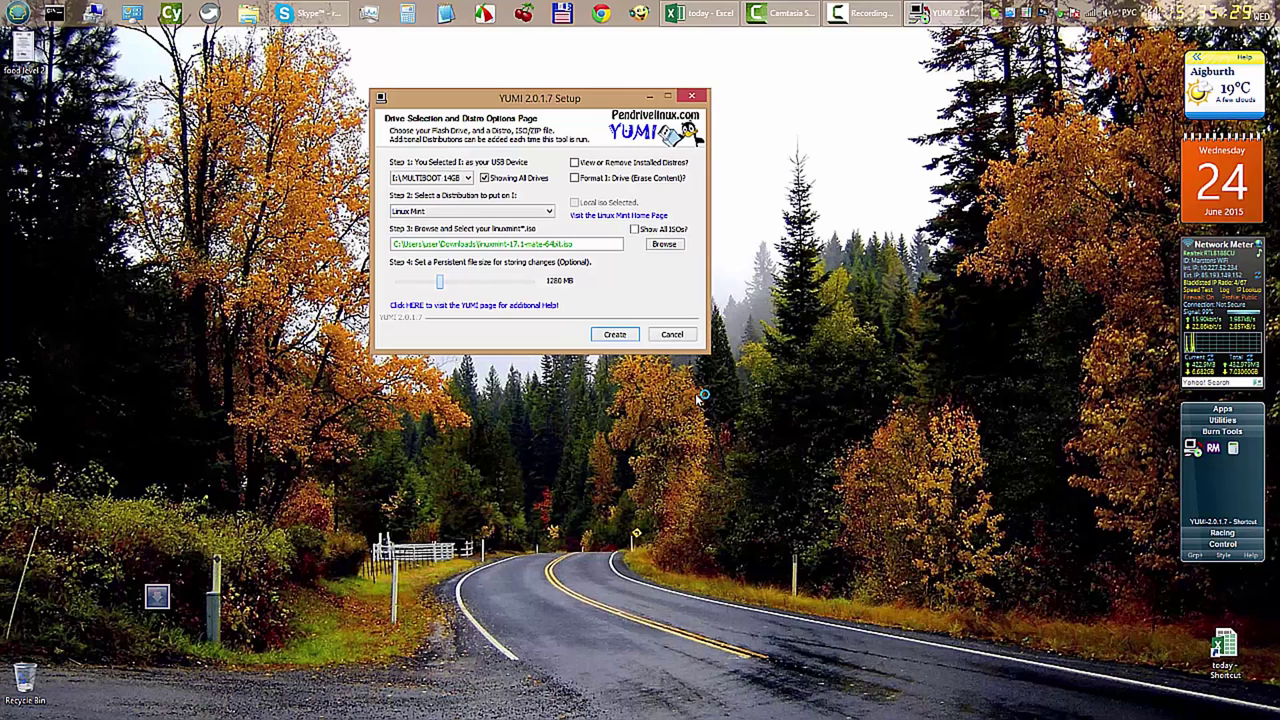
{"action": "key", "text": "Page_Up"}
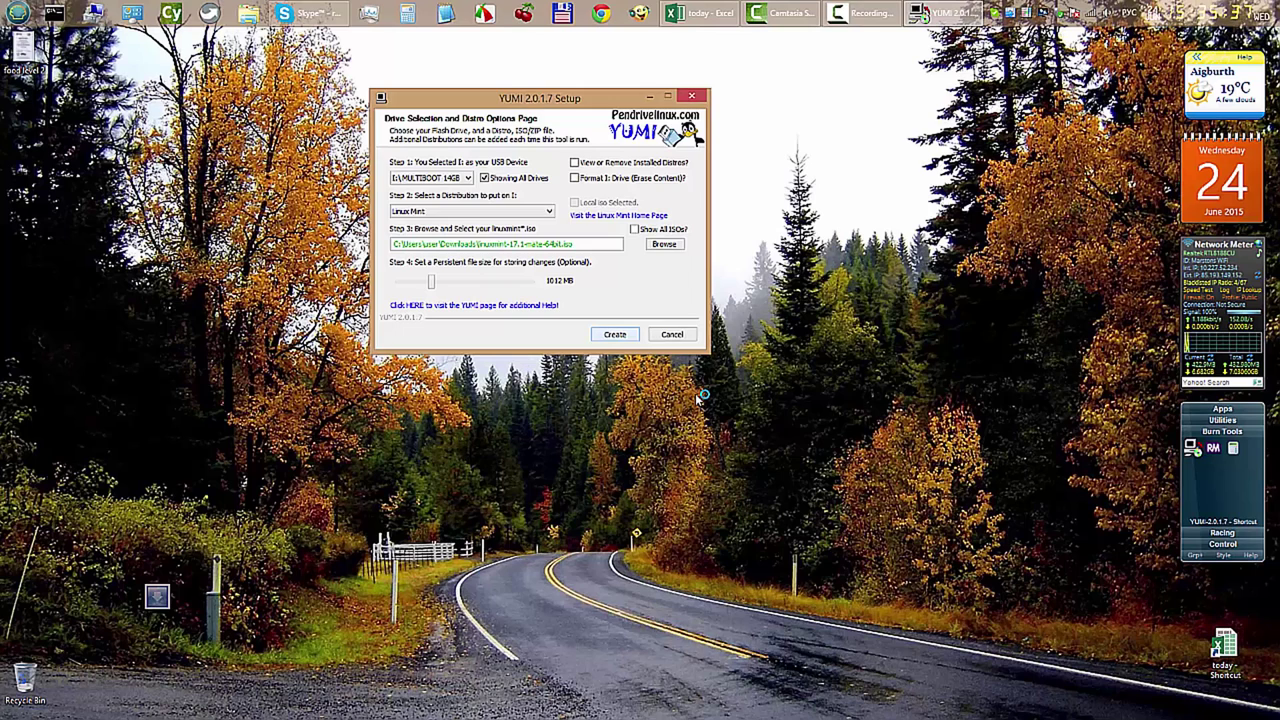
{"action": "key", "text": "Return"}
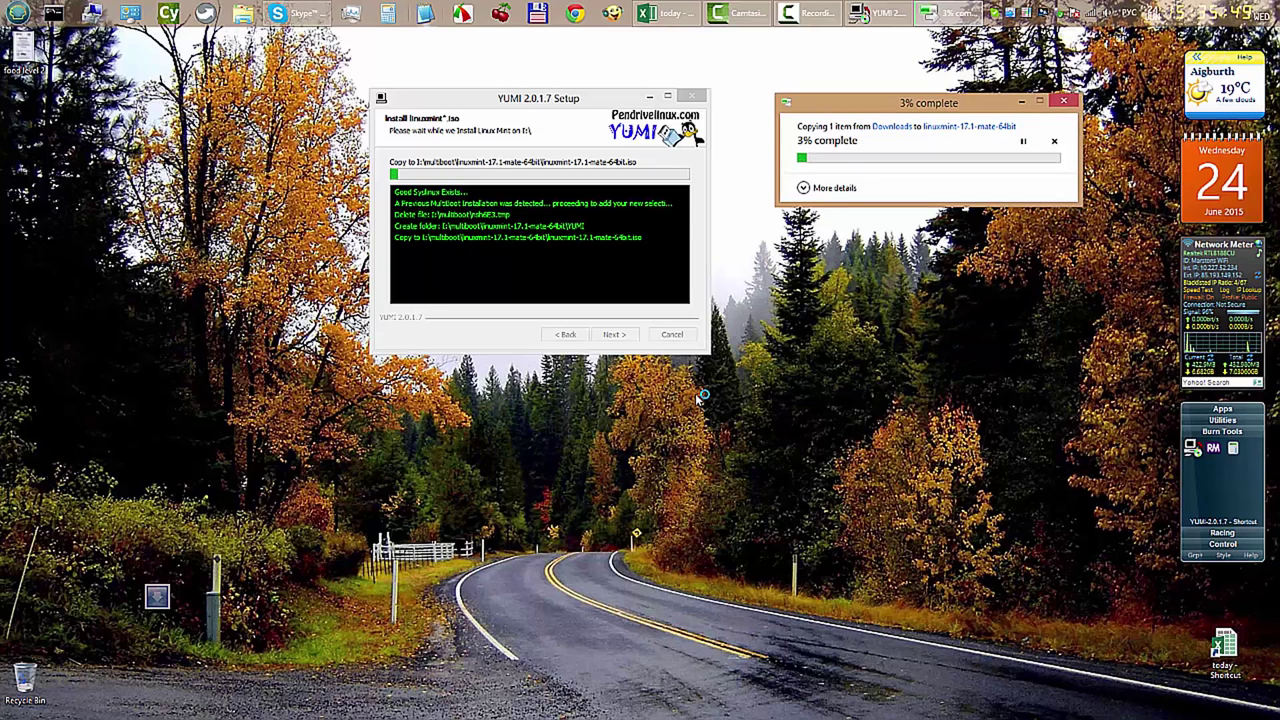
Note 15-35 in a new Notepad2 window, move it aside, and await YUMI's completion
{"action": "left_click", "coordinate": [425, 14]}
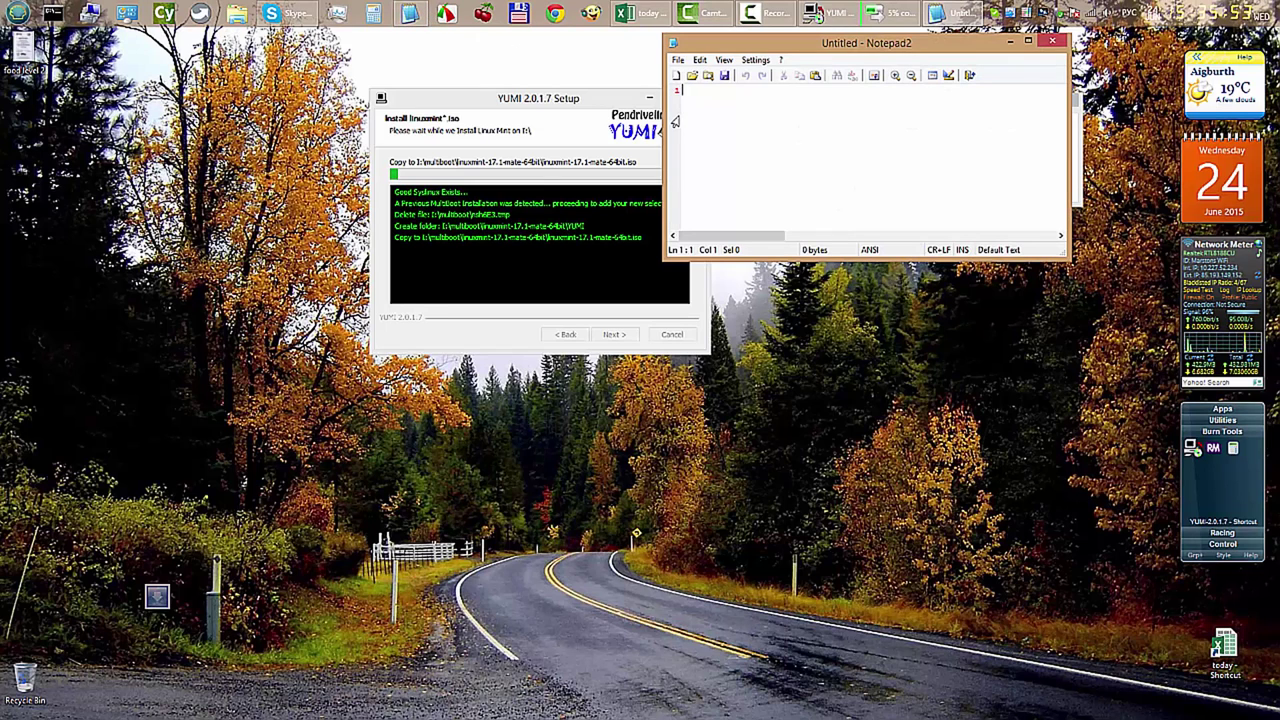
{"action": "type", "text": "15-"}
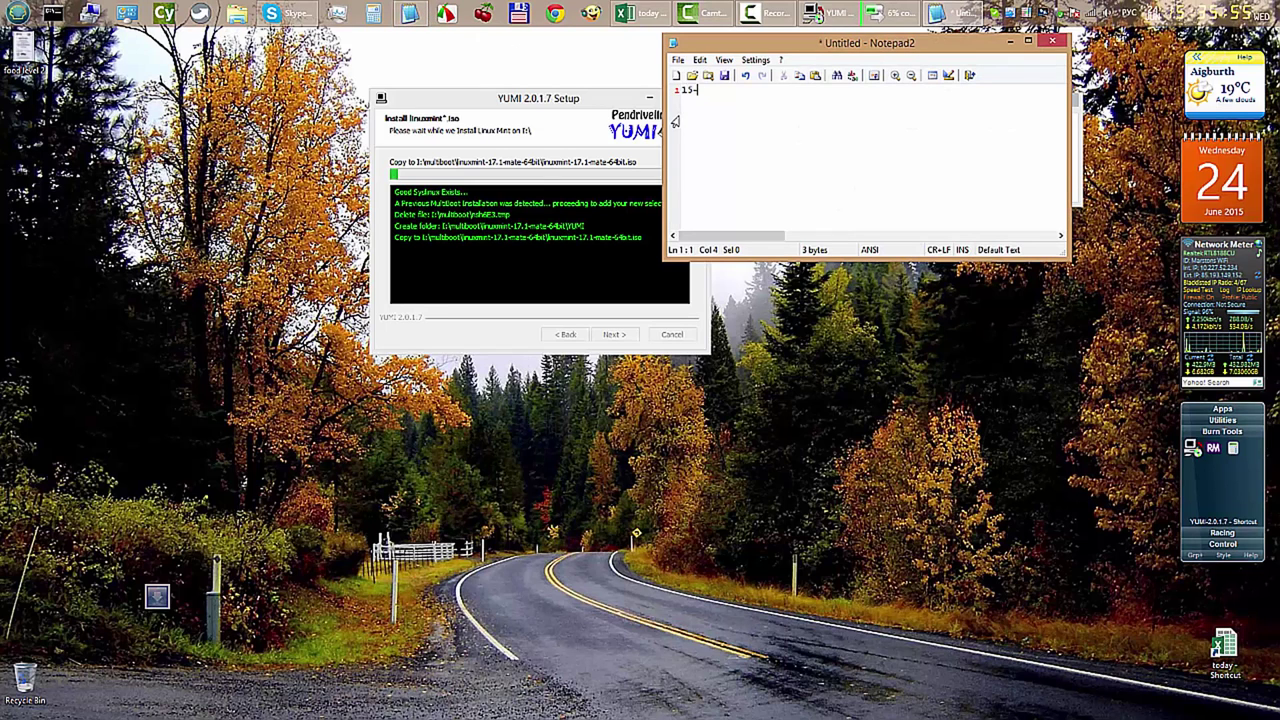
{"action": "type", "text": "35"}
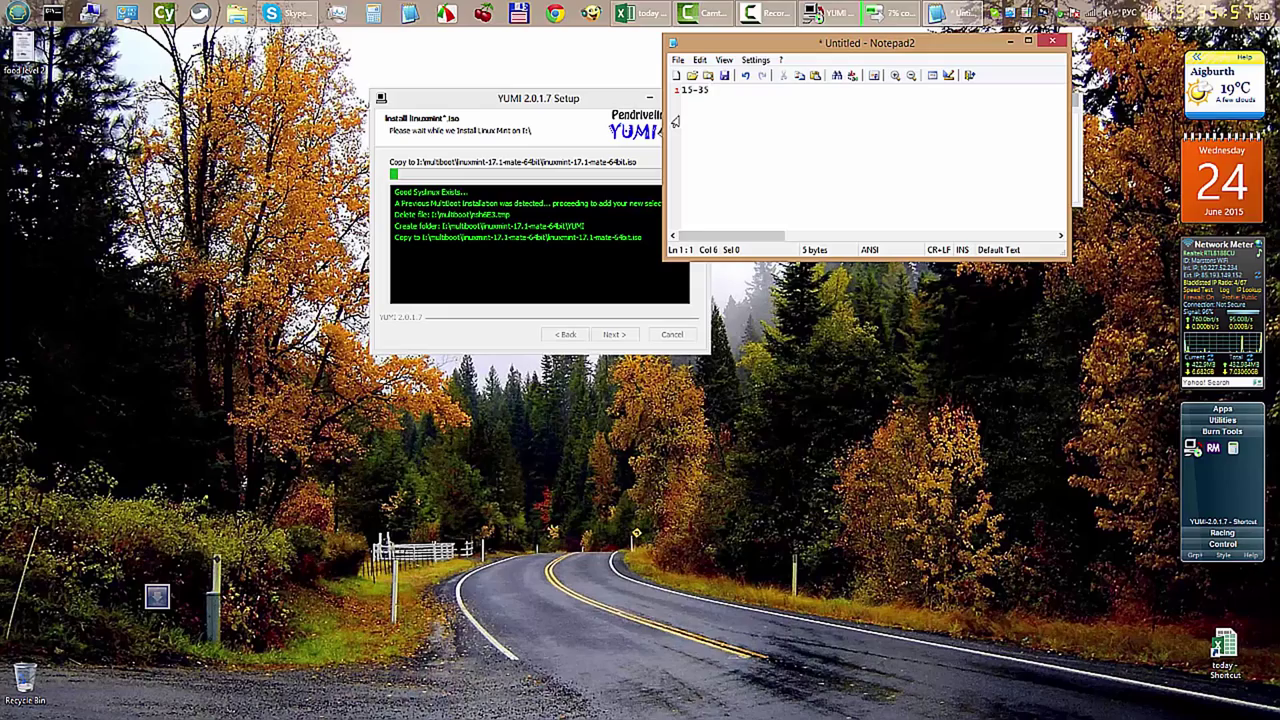
{"action": "left_click_drag", "start_coordinate": [895, 55], "coordinate": [958, 260]}
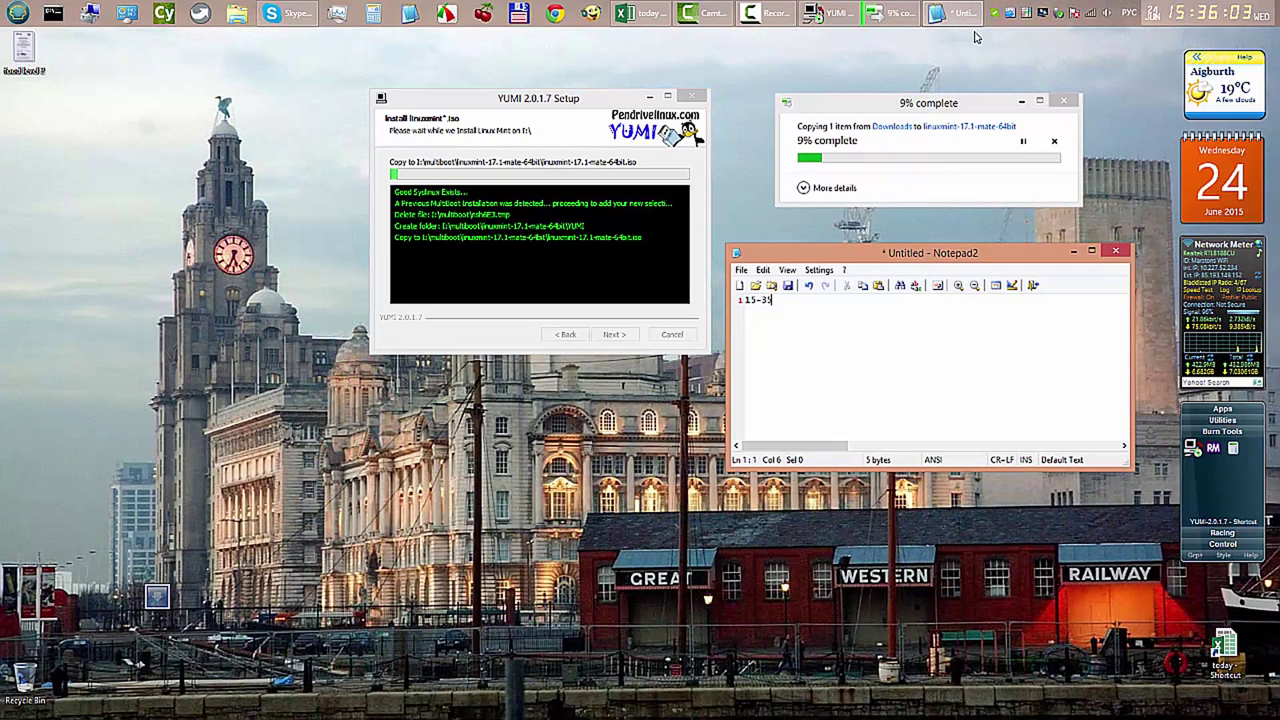
{"action": "left_click", "coordinate": [775, 18]}
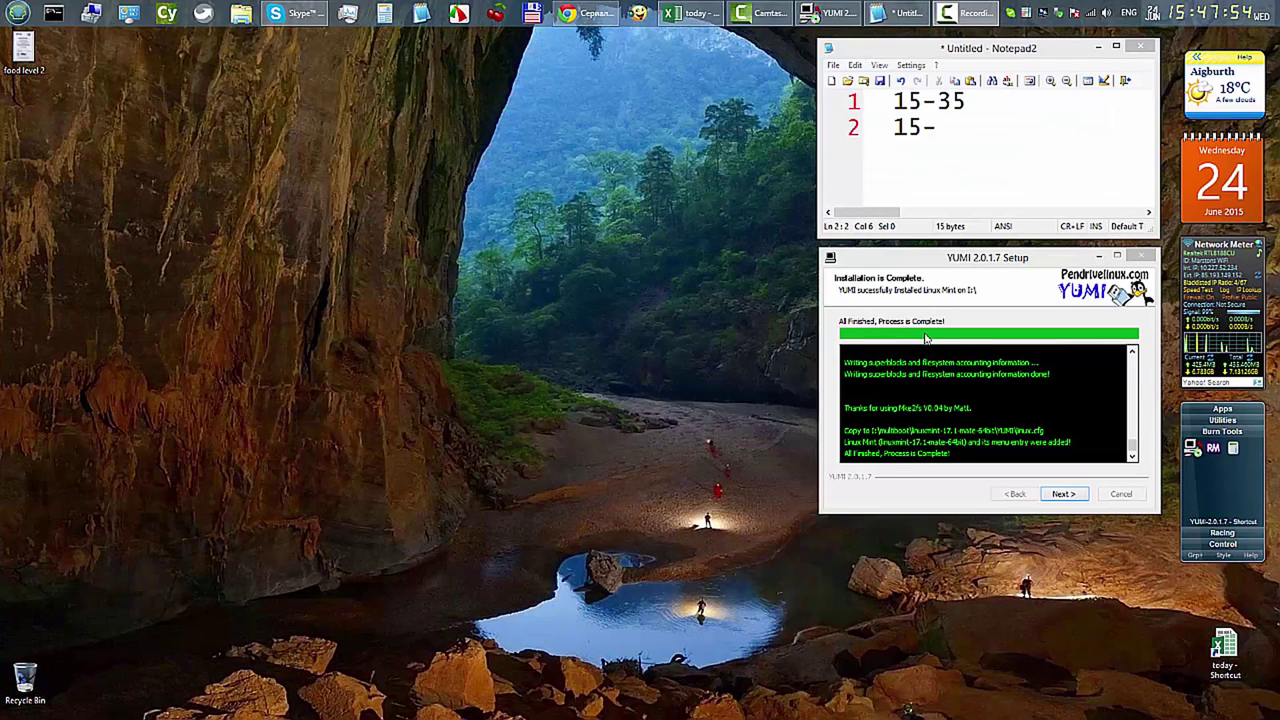
Add the 15-48 time entry in Notepad2 and return to YUMI's add-more-ISOs prompt
{"action": "left_click", "coordinate": [962, 16]}
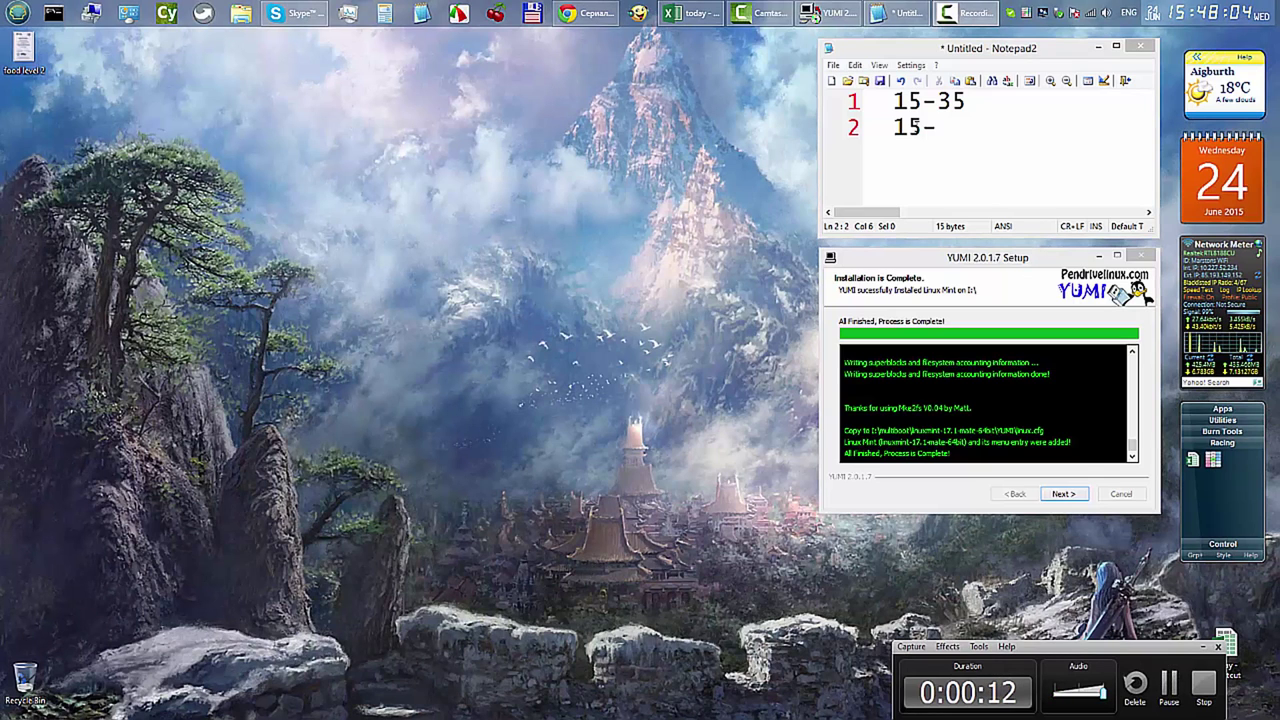
{"action": "left_click", "coordinate": [941, 124]}
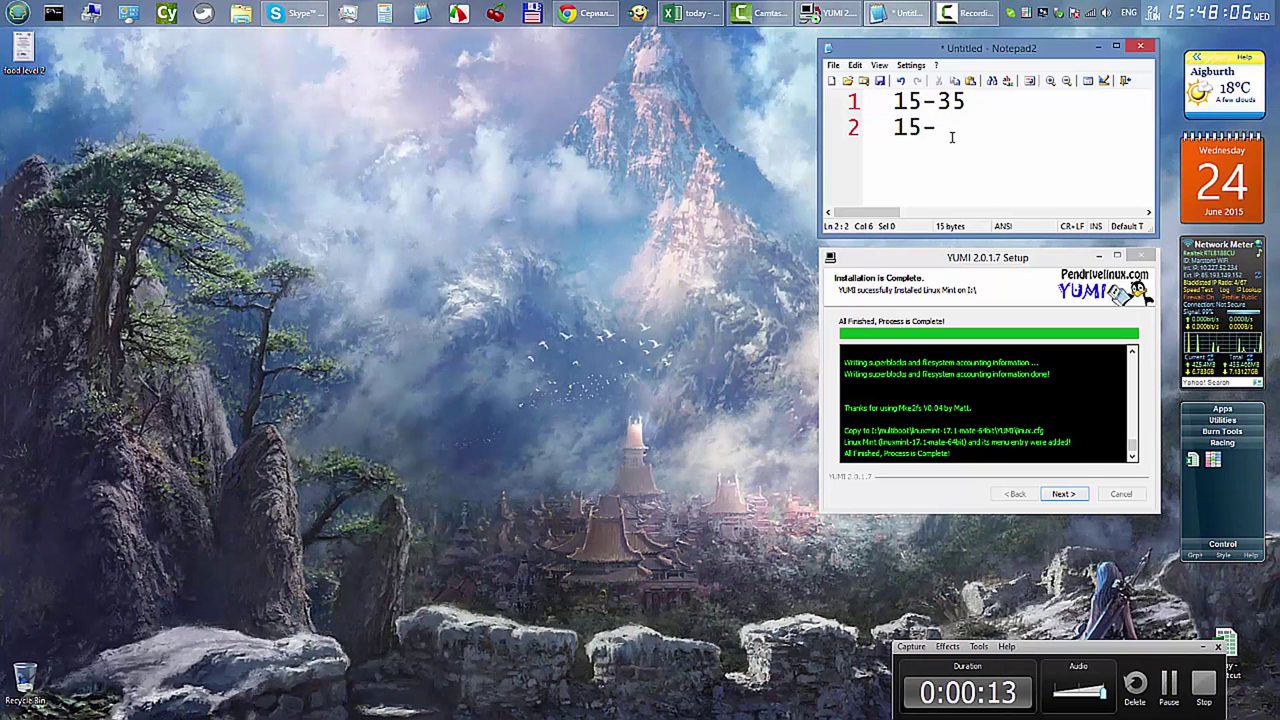
{"action": "type", "text": "48"}
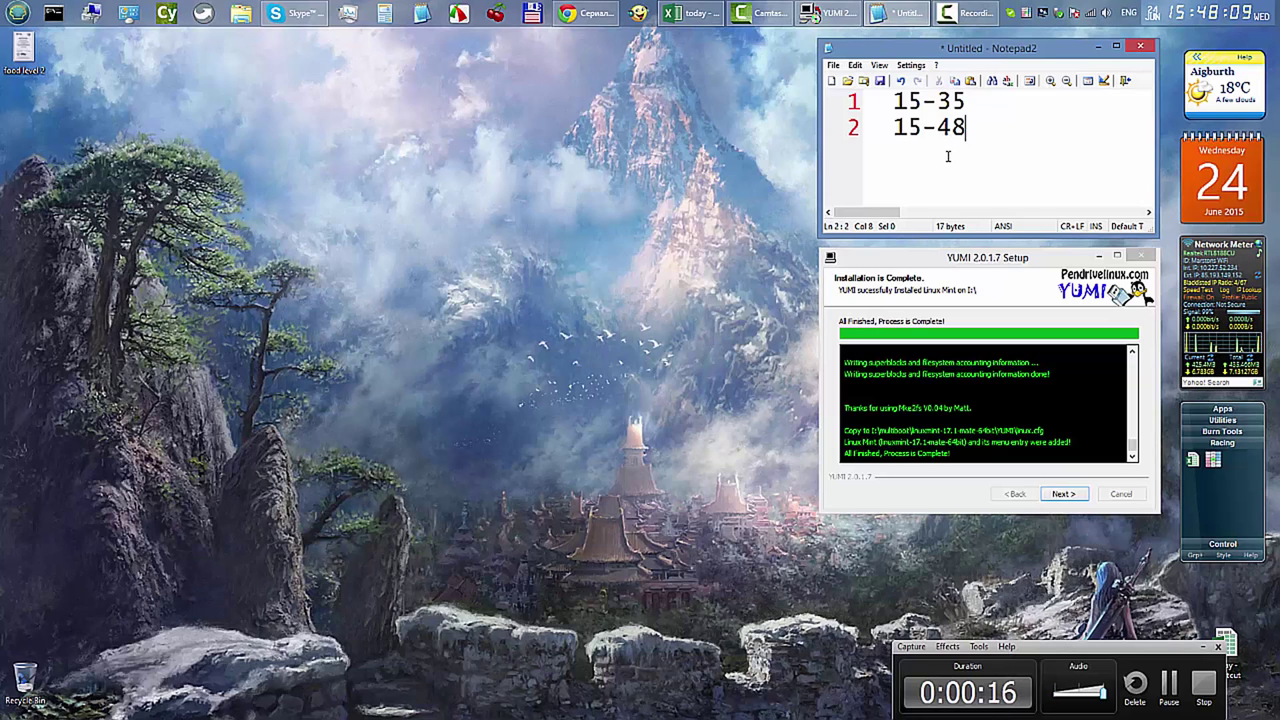
{"action": "key", "text": "Right"}
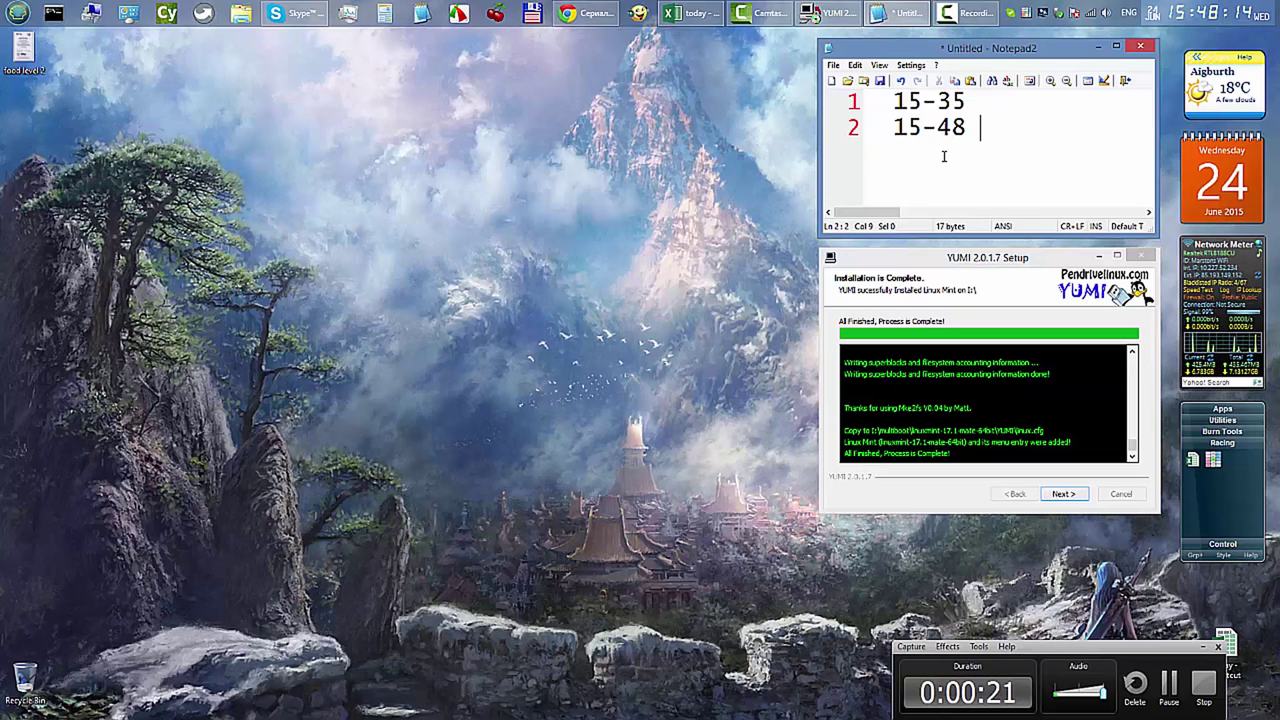
{"action": "left_click", "coordinate": [1027, 258]}
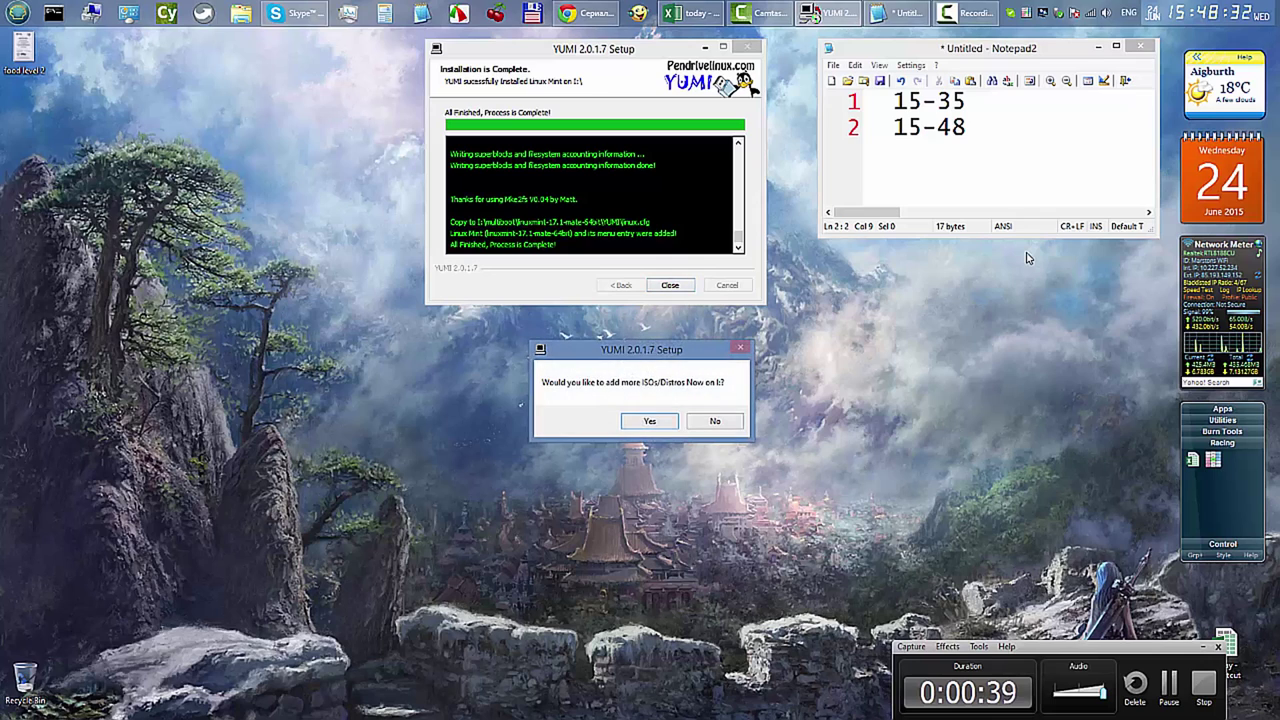
Decline adding more ISOs in YUMI and close Notepad2 without saving
{"action": "key", "text": "Tab"}
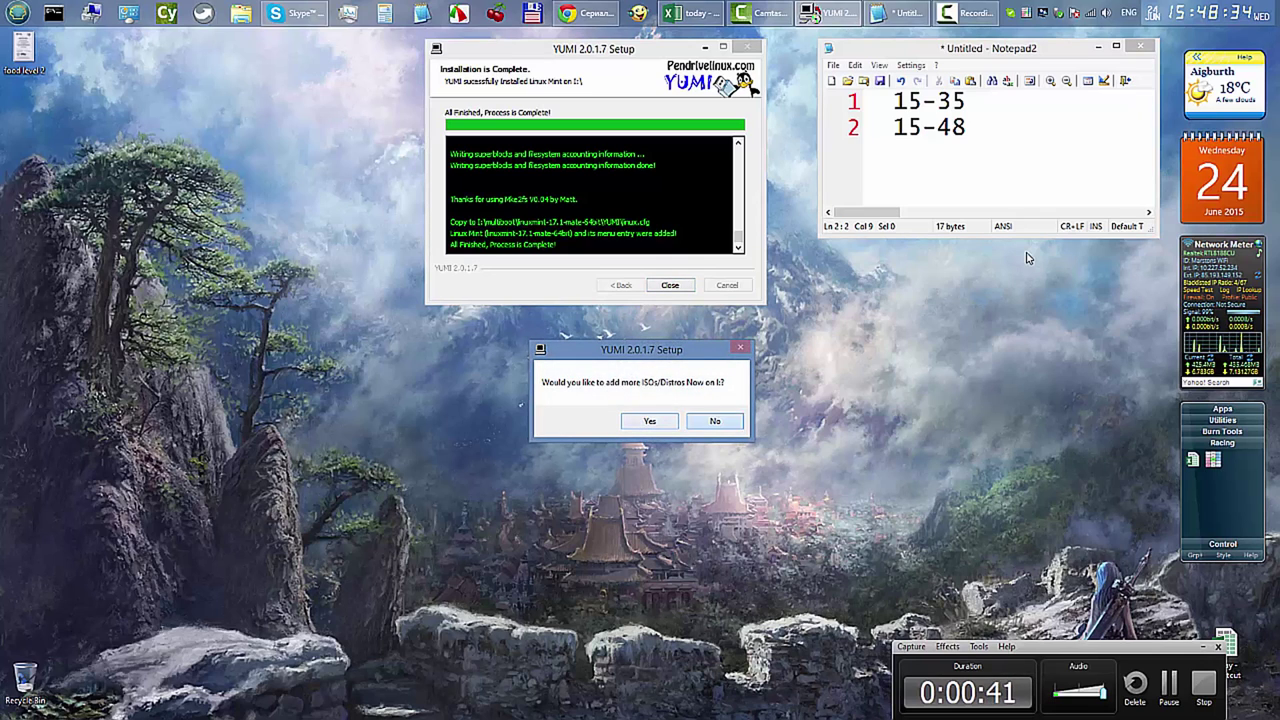
{"action": "key", "text": "Return"}
{"action": "key", "text": "Return"}
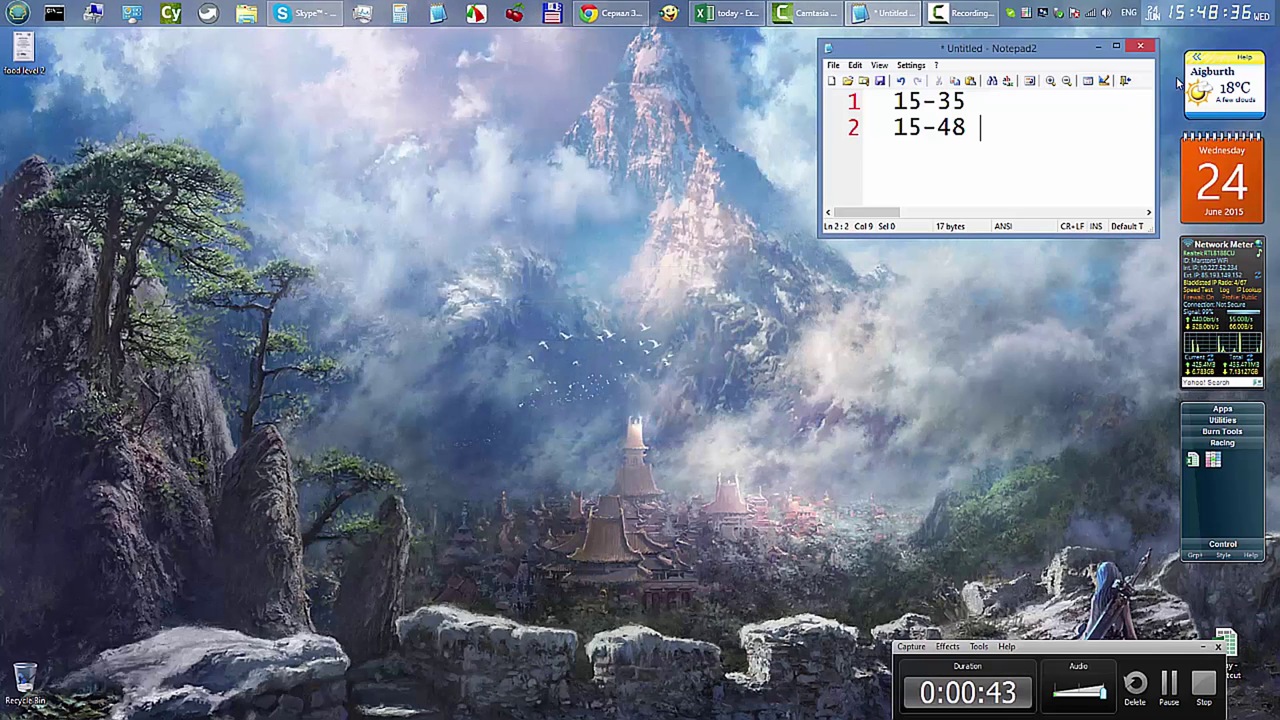
{"action": "left_click", "coordinate": [1139, 46]}
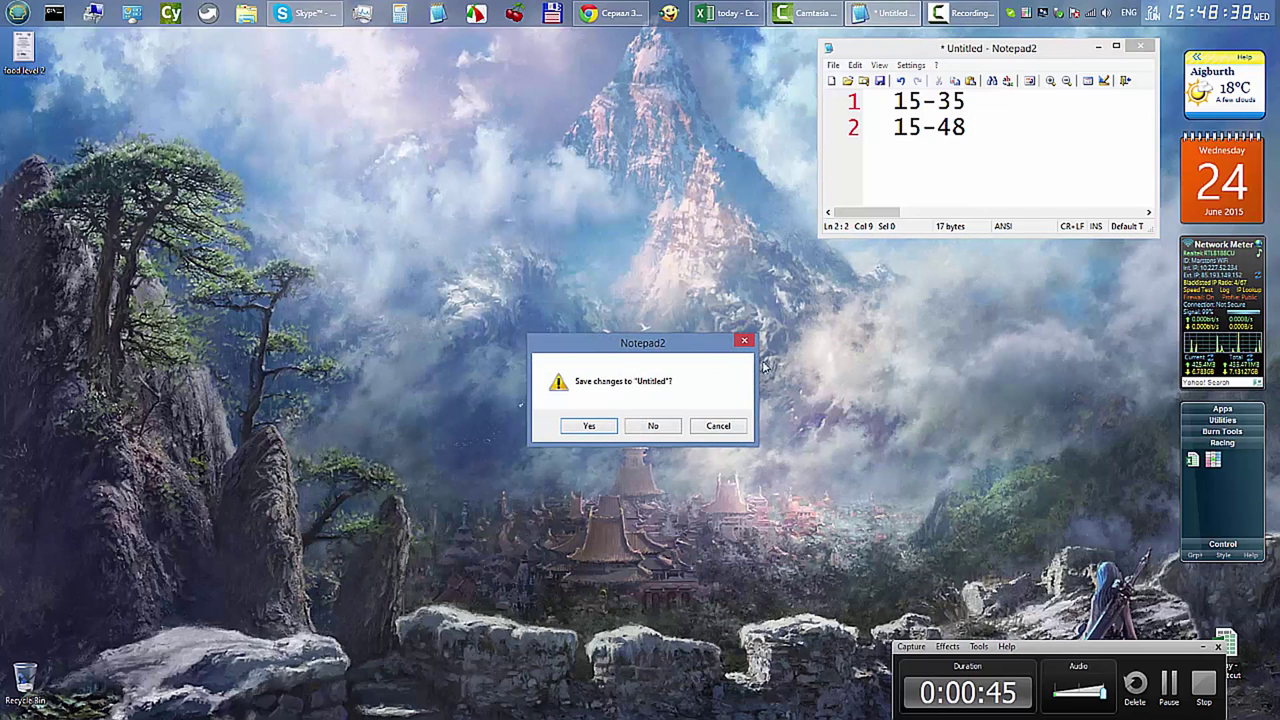
{"action": "left_click", "coordinate": [651, 426]}
Launch RMPrepUSB from the Burn Tools gadget and start its QEMU test
{"action": "left_click", "coordinate": [1222, 431]}
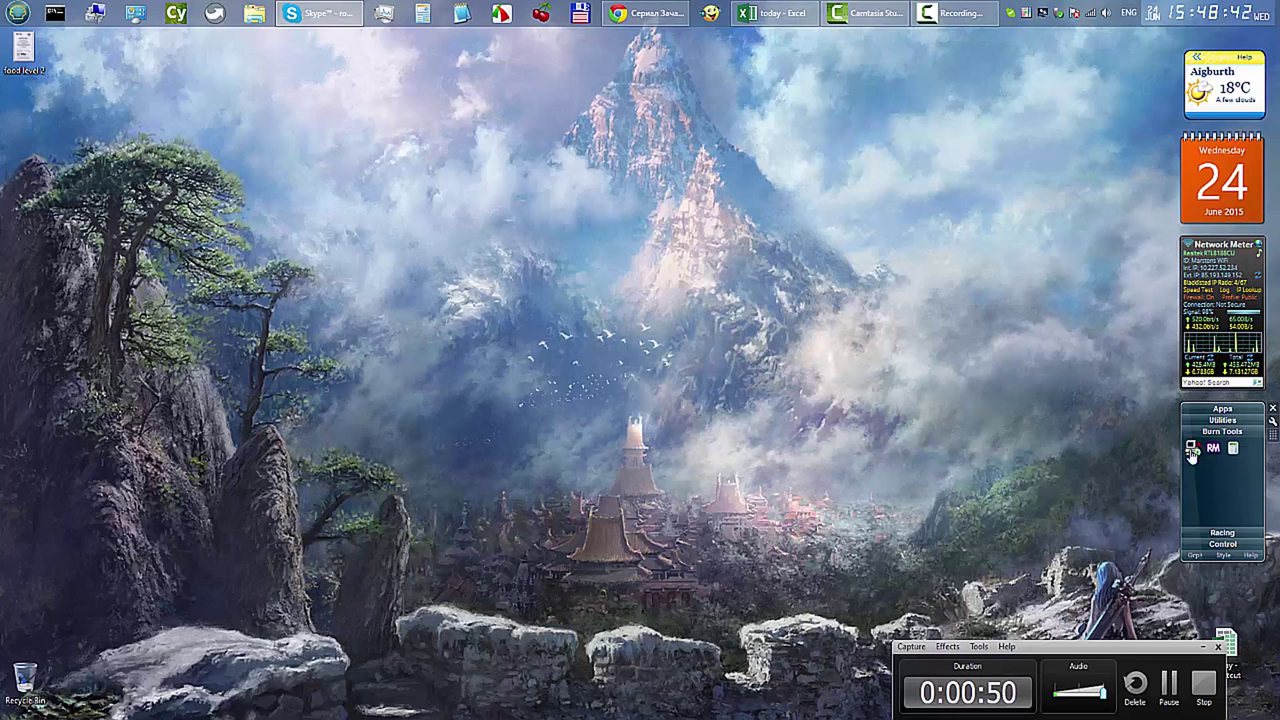
{"action": "left_click", "coordinate": [1214, 452]}
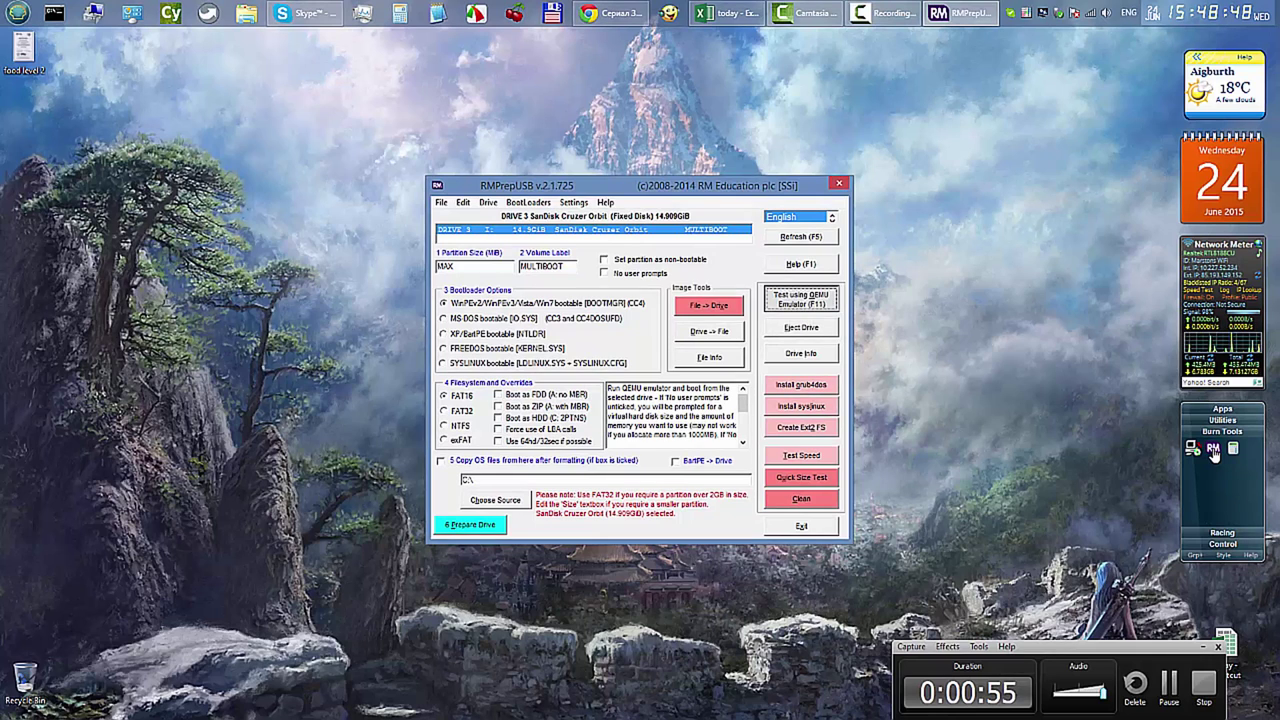
{"action": "key", "text": "F11"}
Accept the virtual disk and default 924MB RAM, then boot the USB drive in QEMU
{"action": "key", "text": "Return"}
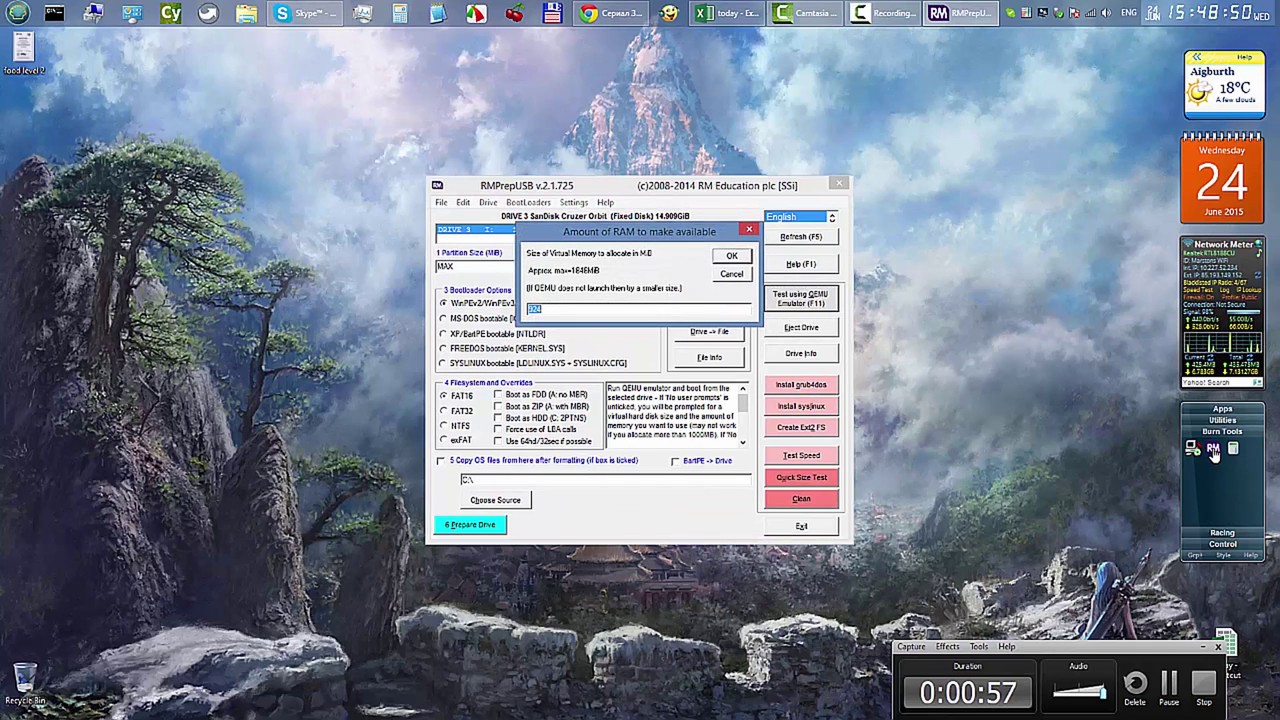
{"action": "key", "text": "Return"}
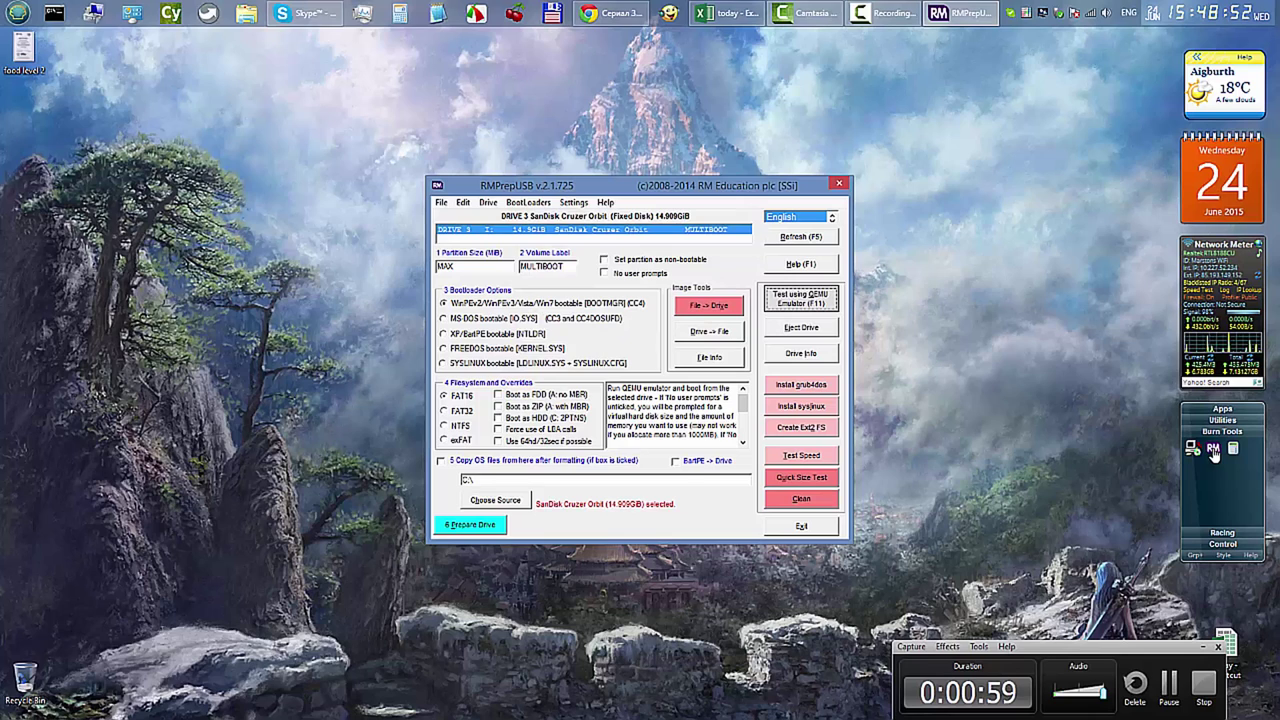
{"action": "key", "text": "F11"}
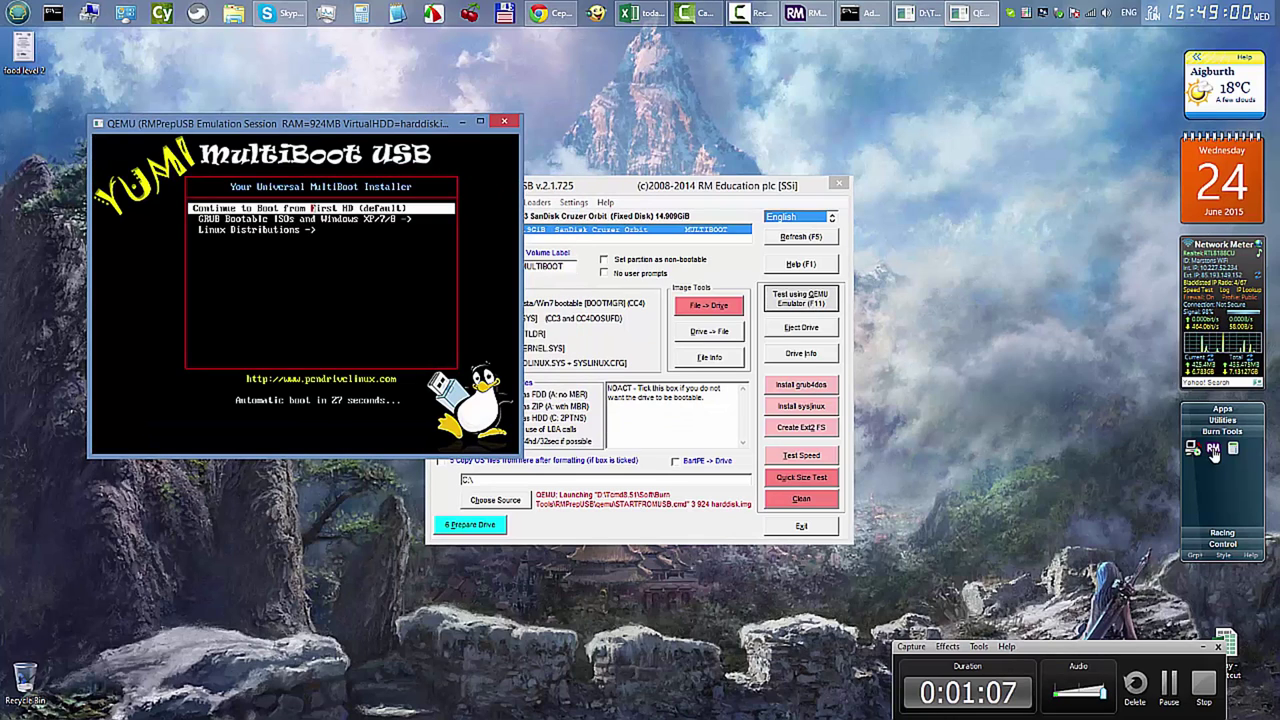
Enter YUMI's Linux Distributions submenu and boot the Linux Mint 17.1 entry
{"action": "key", "text": "Down"}
{"action": "key", "text": "Down"}
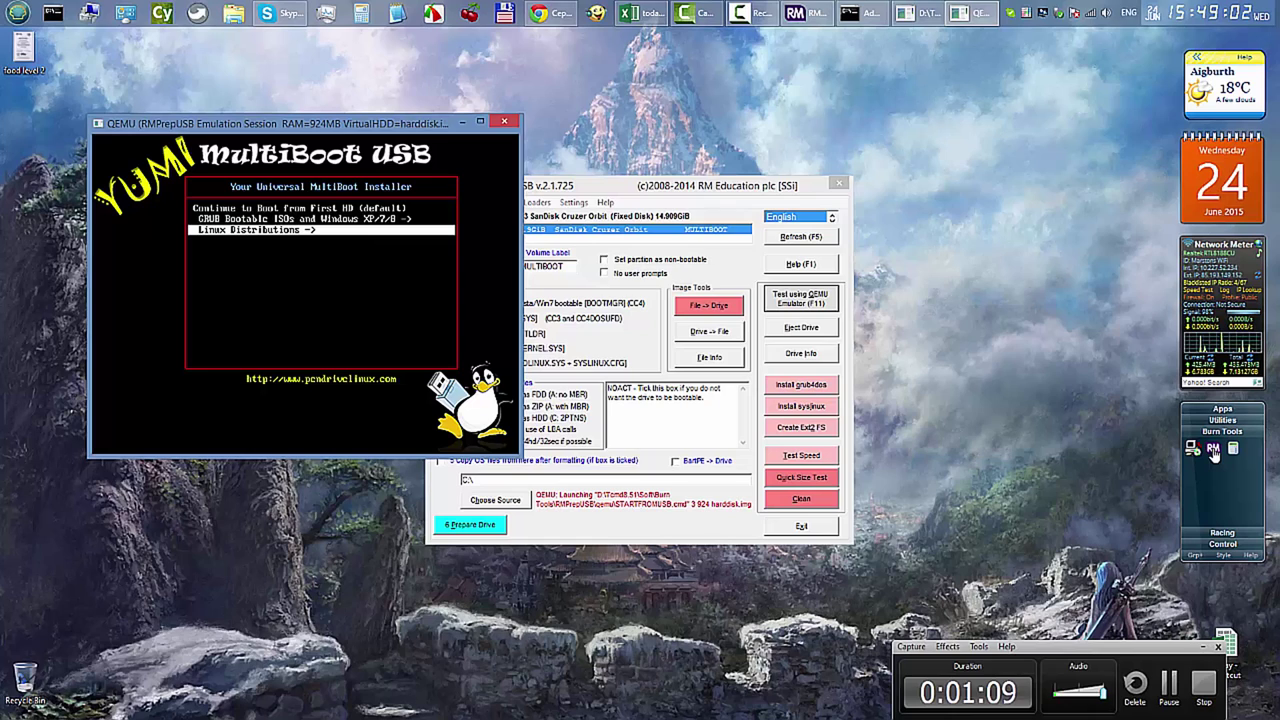
{"action": "key", "text": "Return"}
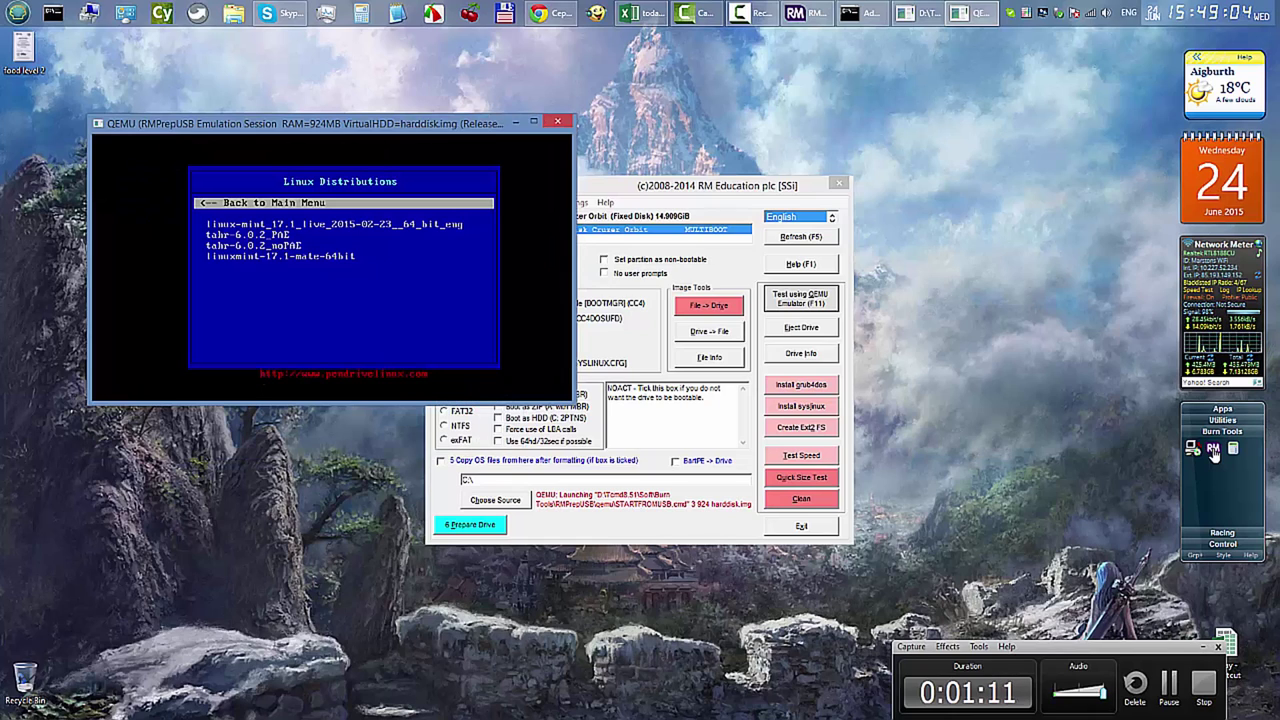
{"action": "key", "text": "Down"}
{"action": "key", "text": "Return"}
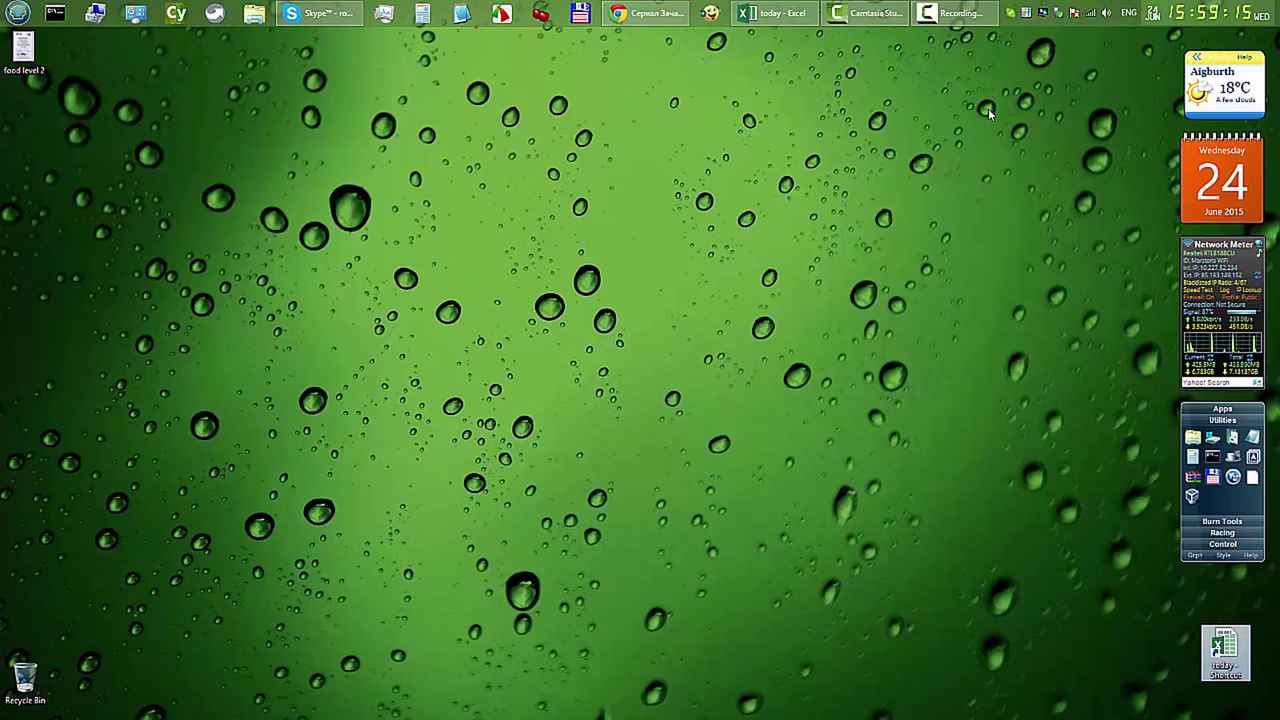
Restart the screen recording from the Camtasia Recording taskbar button
{"action": "left_click", "coordinate": [960, 13]}
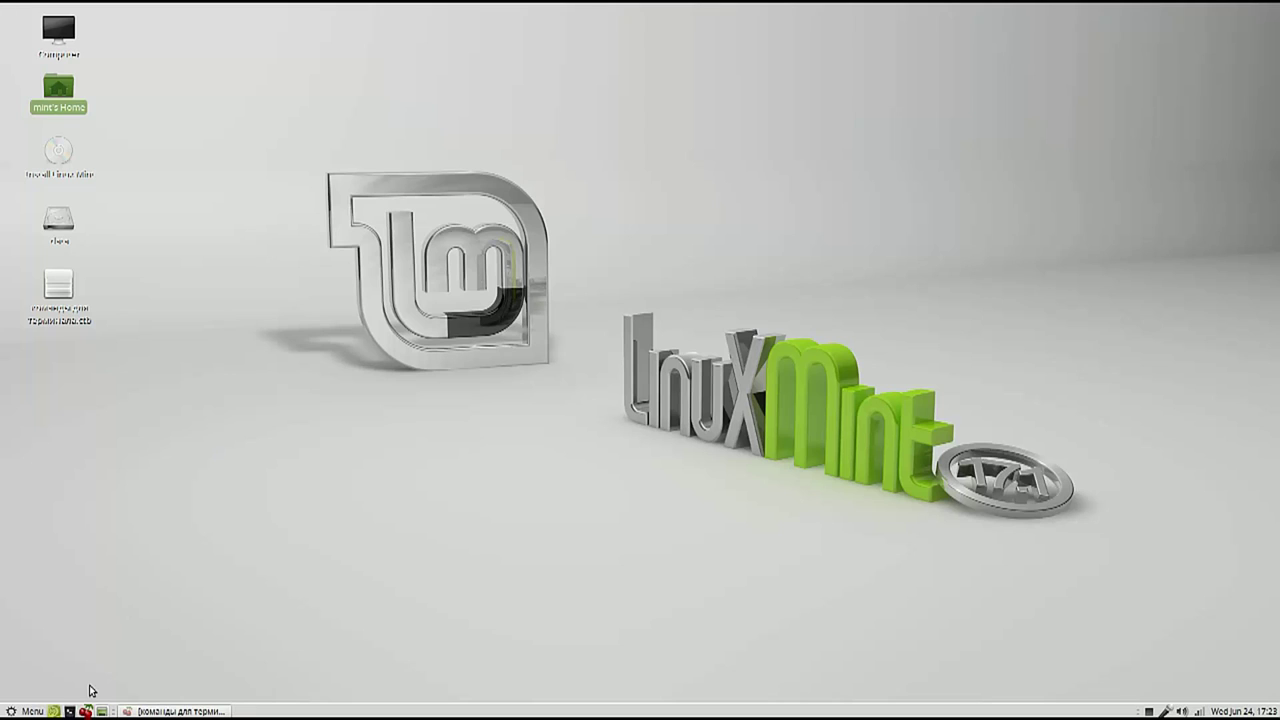
Move Appearance Preferences aside, launch Install Linux Mint, and force-quit the frozen Appearance Preferences
{"action": "left_click", "coordinate": [30, 711]}
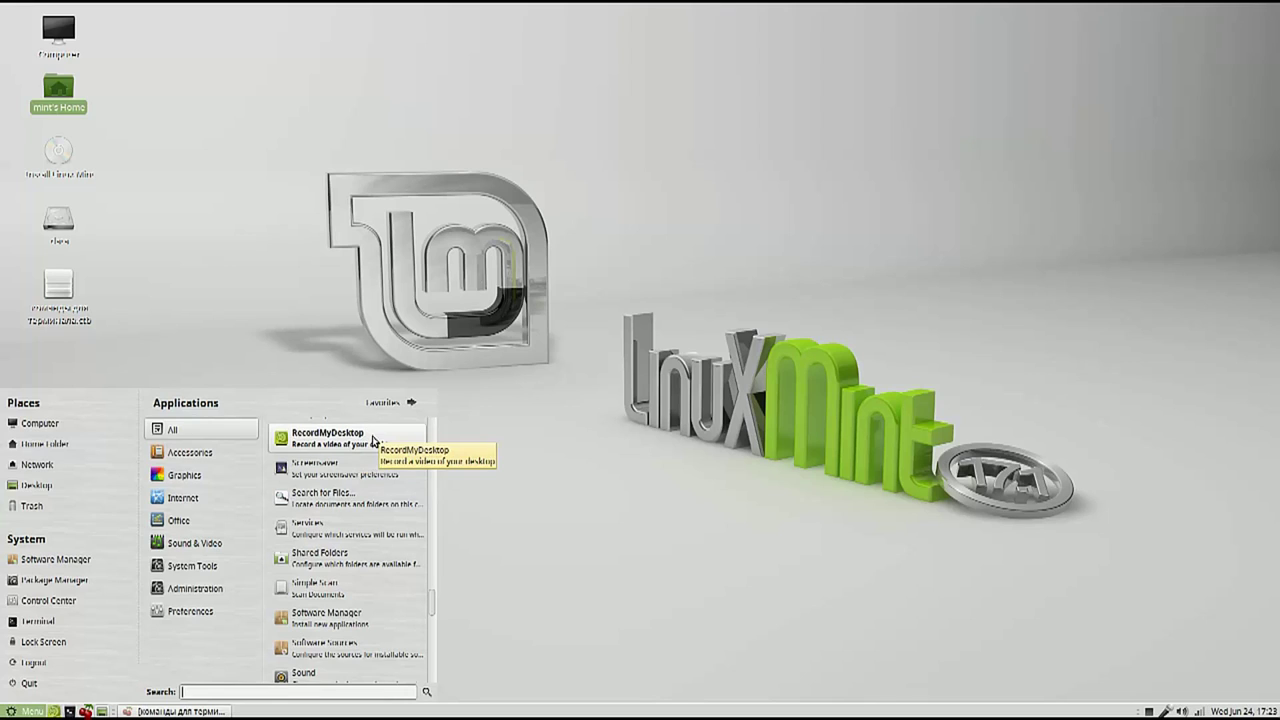
{"action": "left_click", "coordinate": [562, 404]}
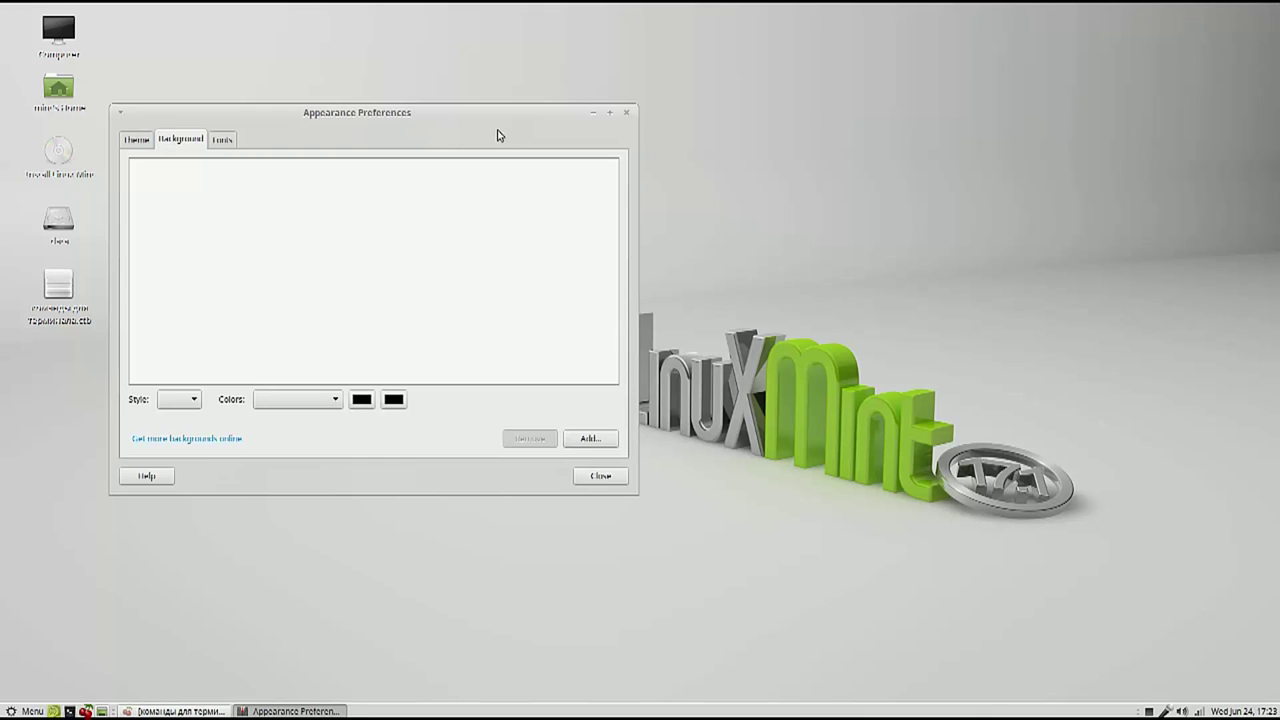
{"action": "left_click_drag", "start_coordinate": [499, 135], "coordinate": [818, 102]}
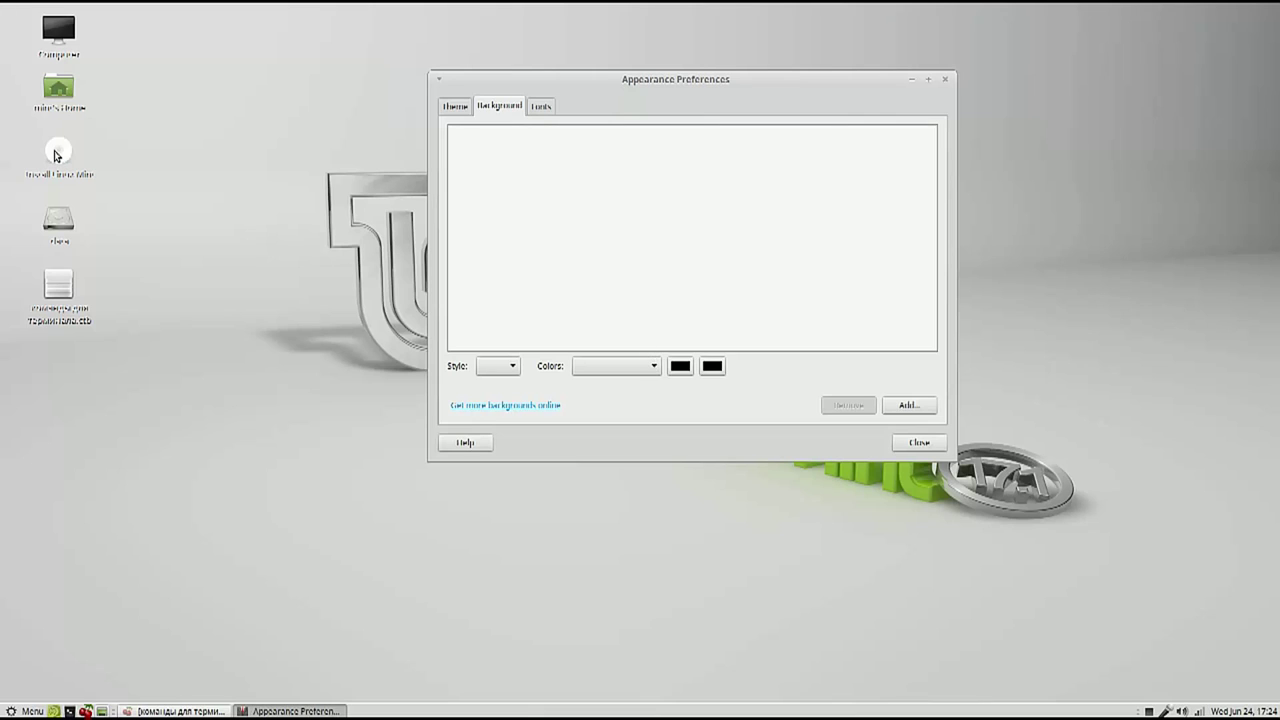
{"action": "left_click", "coordinate": [57, 152]}
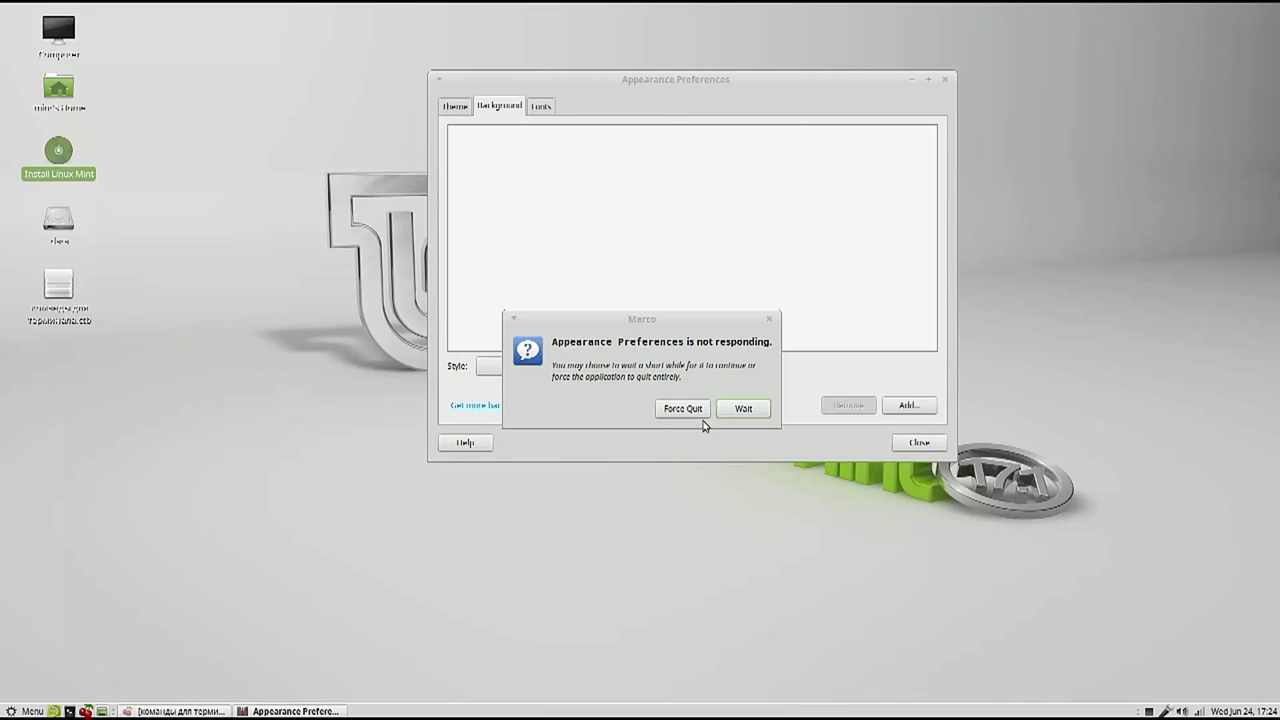
{"action": "left_click", "coordinate": [700, 414]}
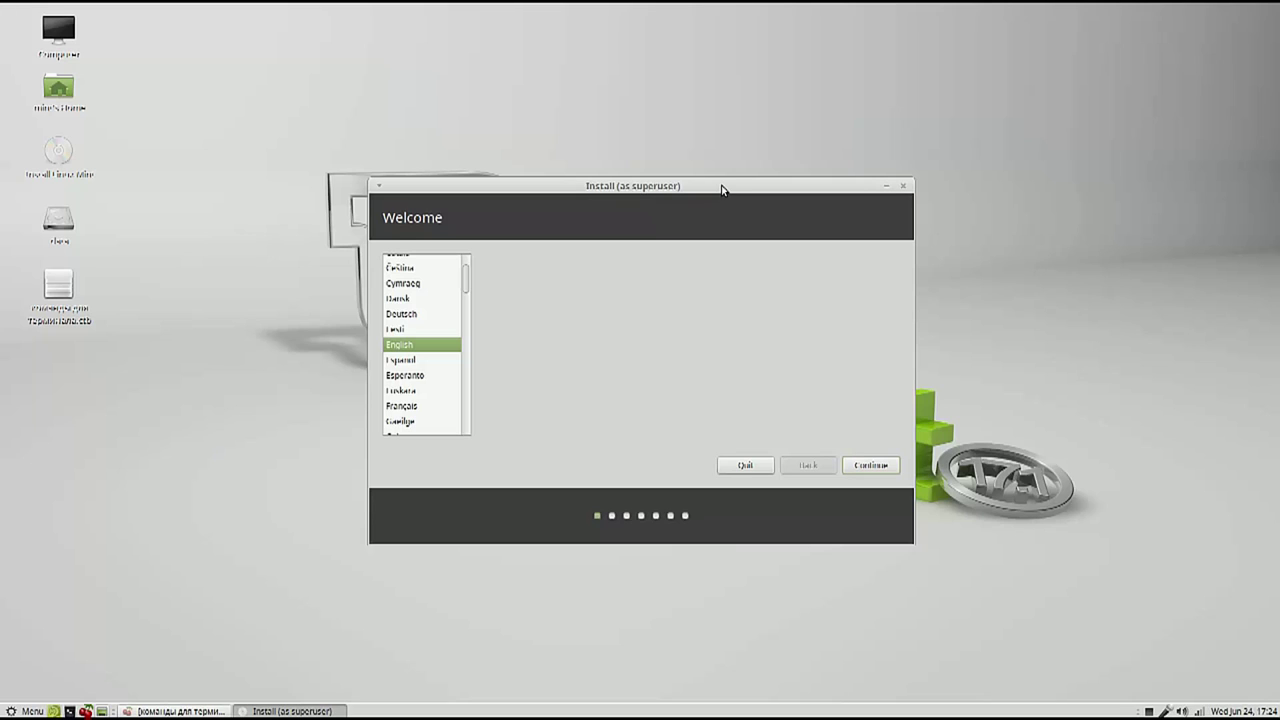
Choose Русский as the installer language and continue to the preparation page
{"action": "left_click_drag", "start_coordinate": [722, 189], "coordinate": [542, 26]}
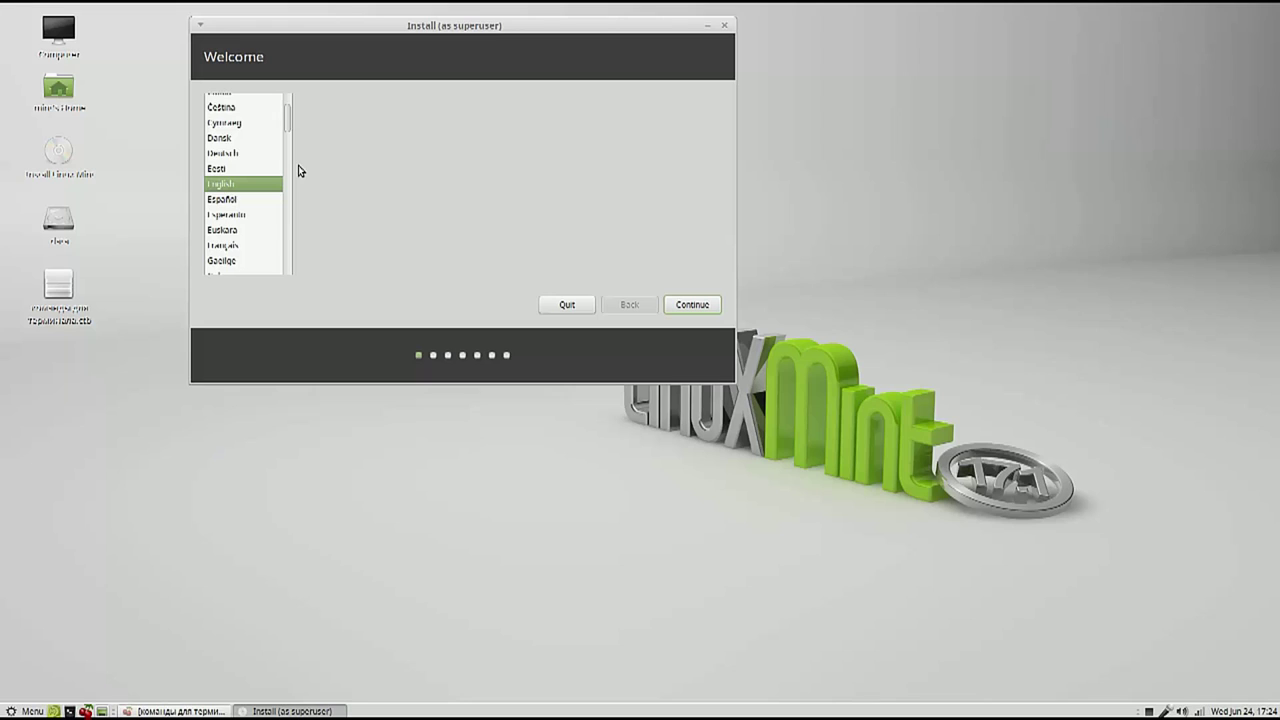
{"action": "scroll", "coordinate": [238, 183], "scroll_direction": "down", "scroll_amount": 8}
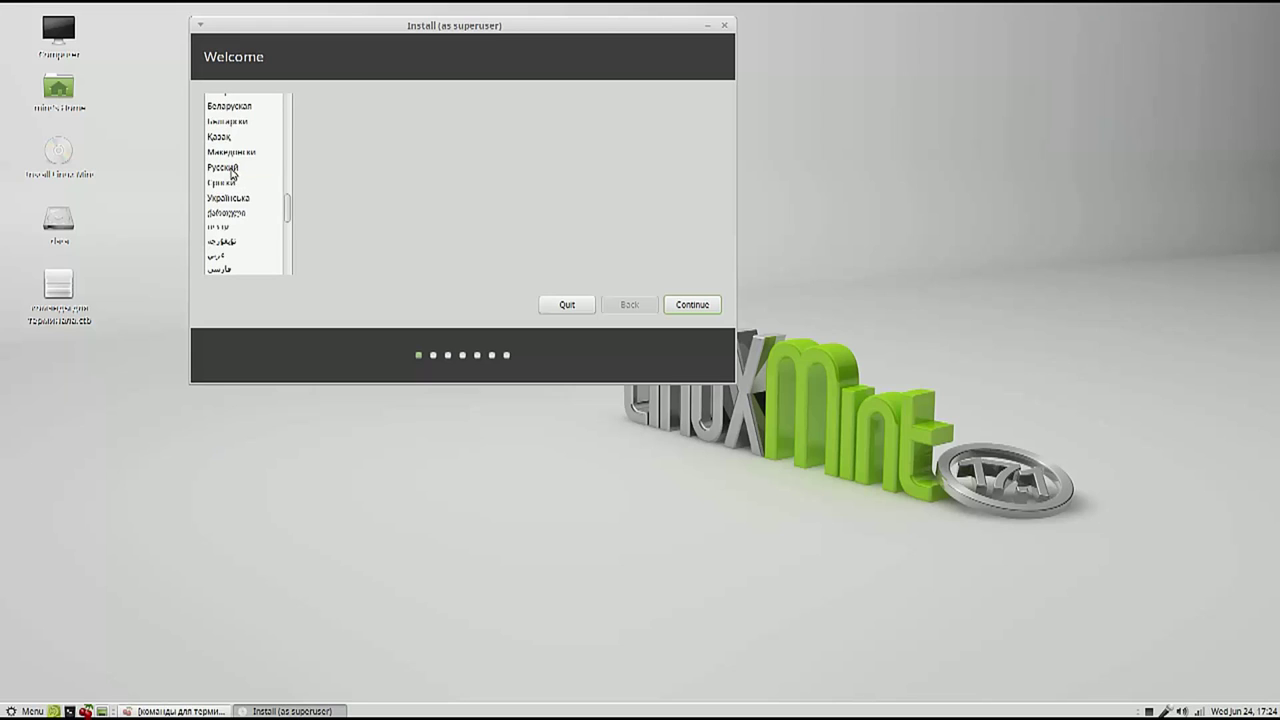
{"action": "left_click", "coordinate": [230, 168]}
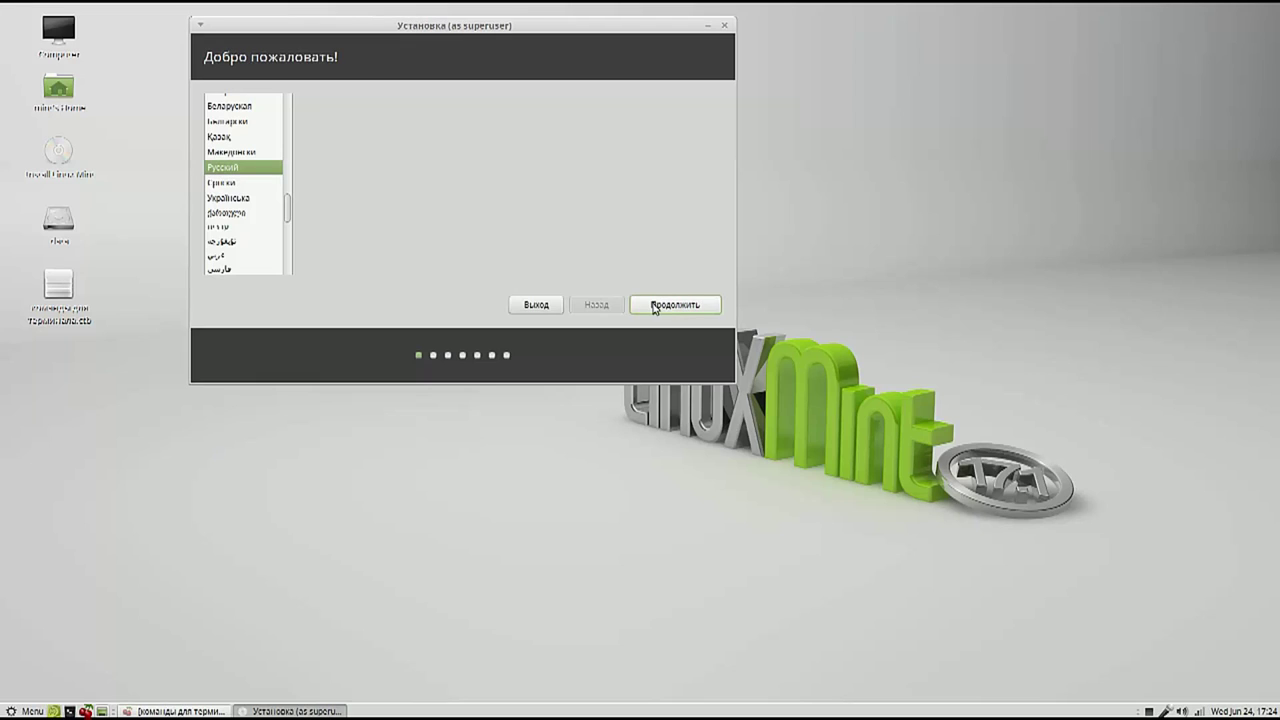
{"action": "left_click", "coordinate": [676, 308]}
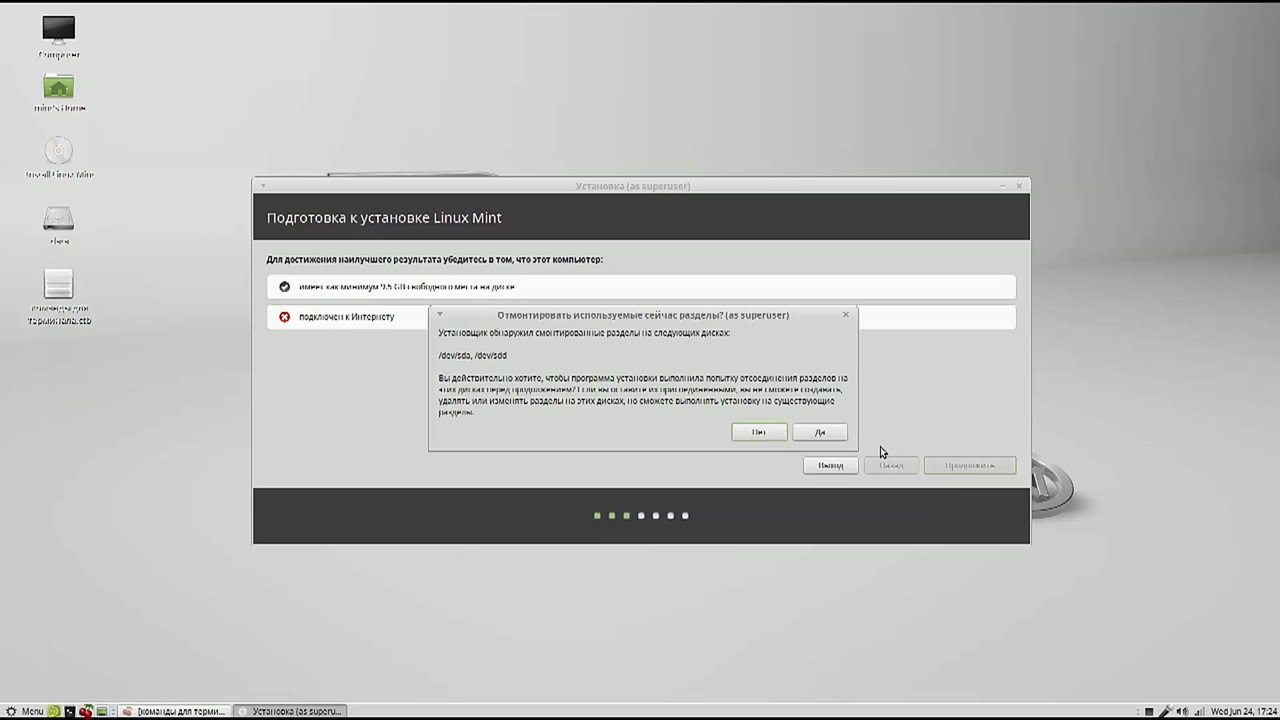
Allow unmounting of the /dev/sda and /dev/sdd partitions and choose Другой вариант
{"action": "left_click", "coordinate": [820, 432]}
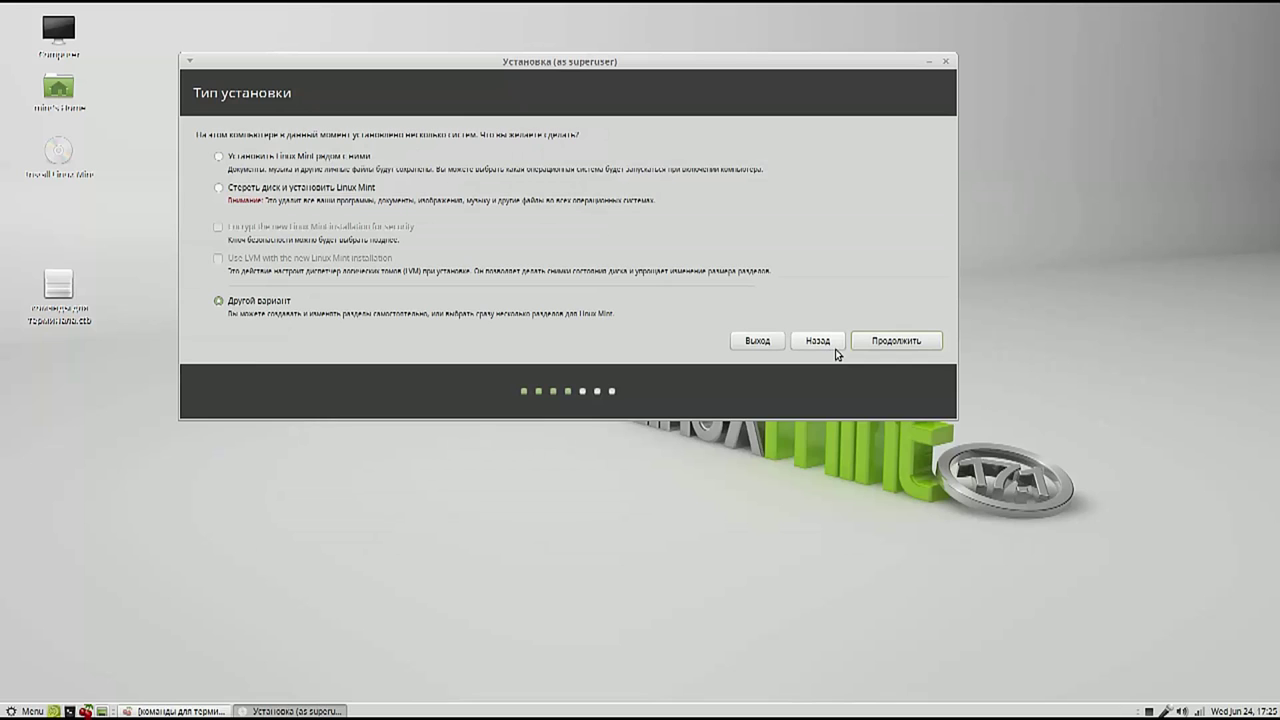
{"action": "left_click", "coordinate": [896, 341]}
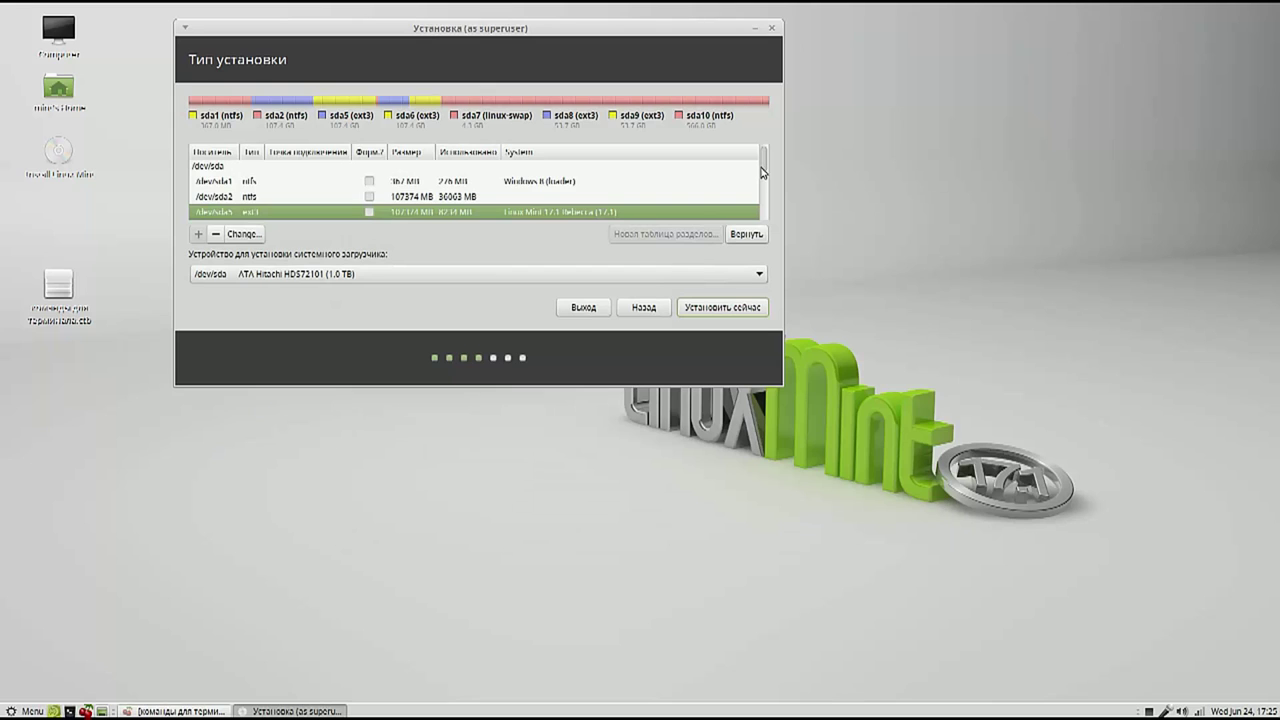
Select the 53687 MB ext3 partition /dev/sda8 and open its Изменить раздел dialog
{"action": "left_click_drag", "start_coordinate": [761, 173], "coordinate": [764, 180]}
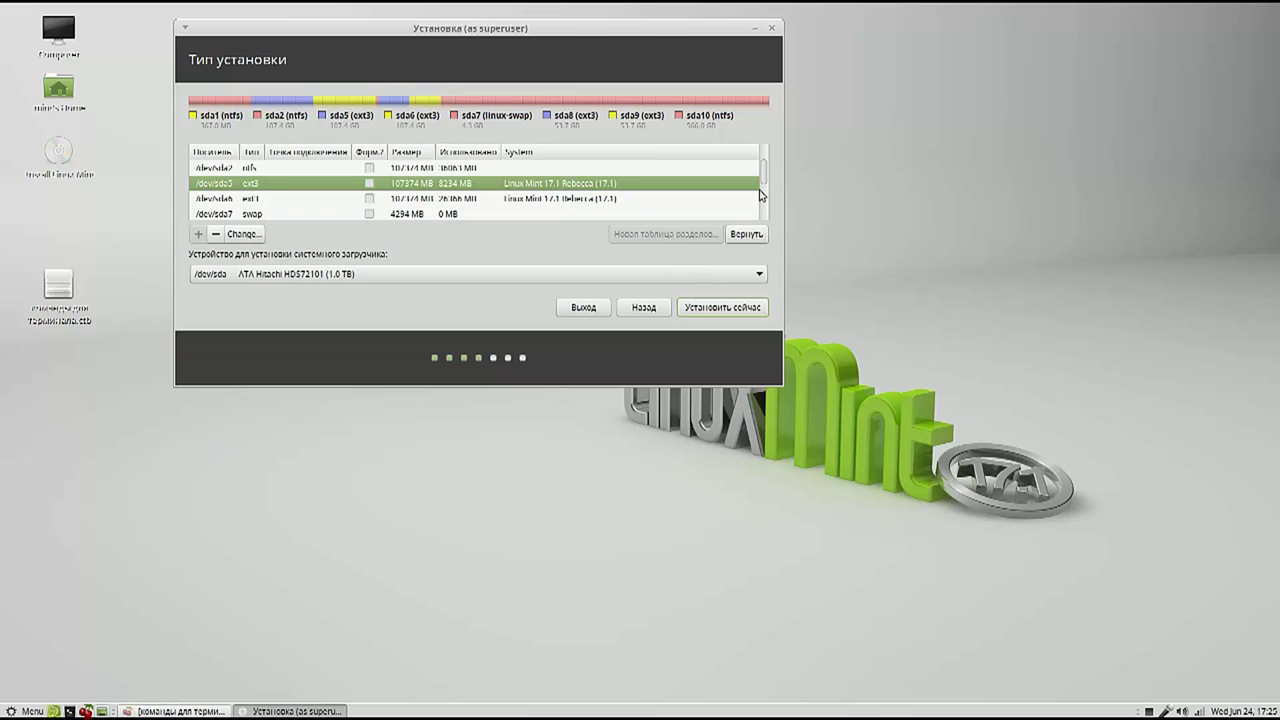
{"action": "scroll", "coordinate": [438, 212], "scroll_direction": "down", "scroll_amount": 2}
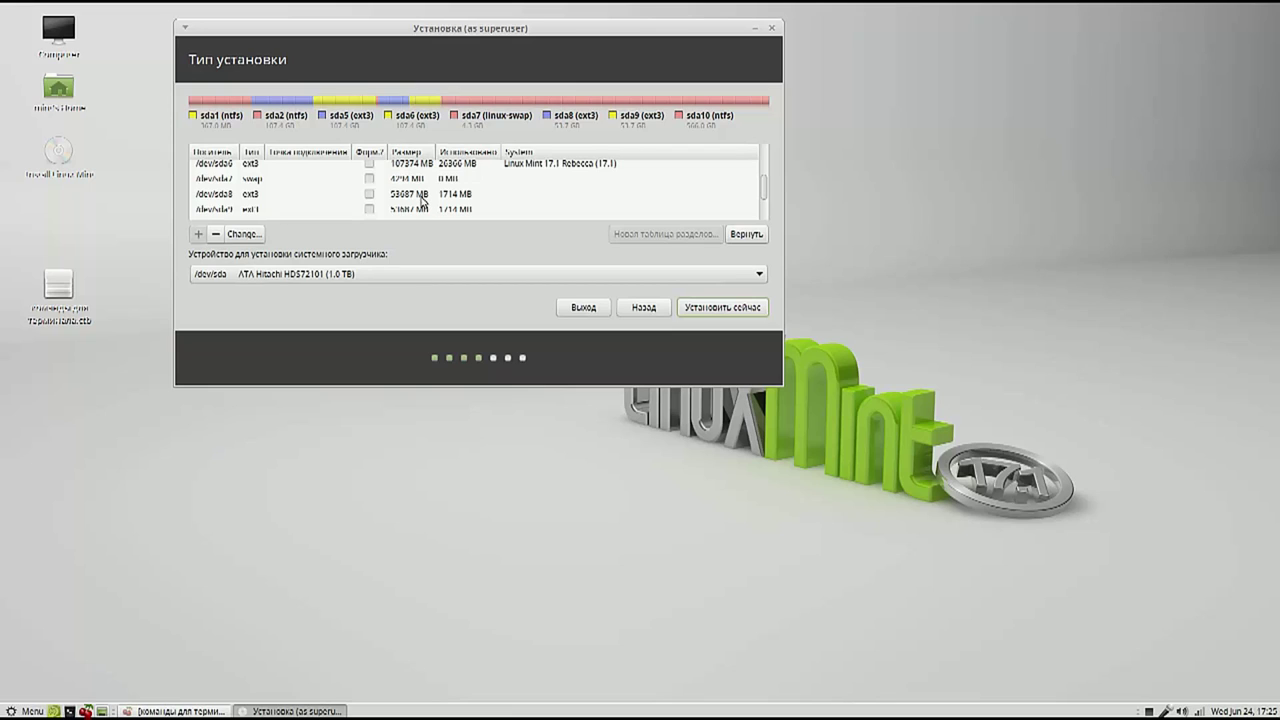
{"action": "left_click", "coordinate": [422, 199]}
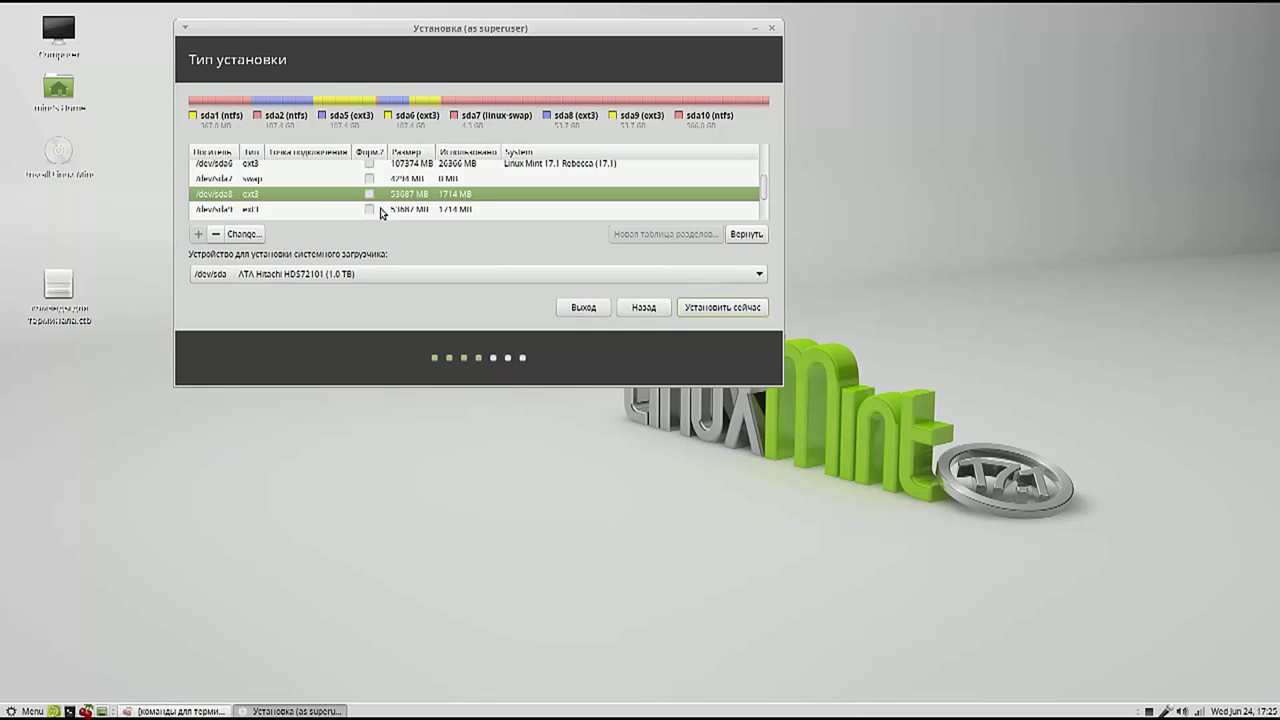
{"action": "key", "text": "Return"}
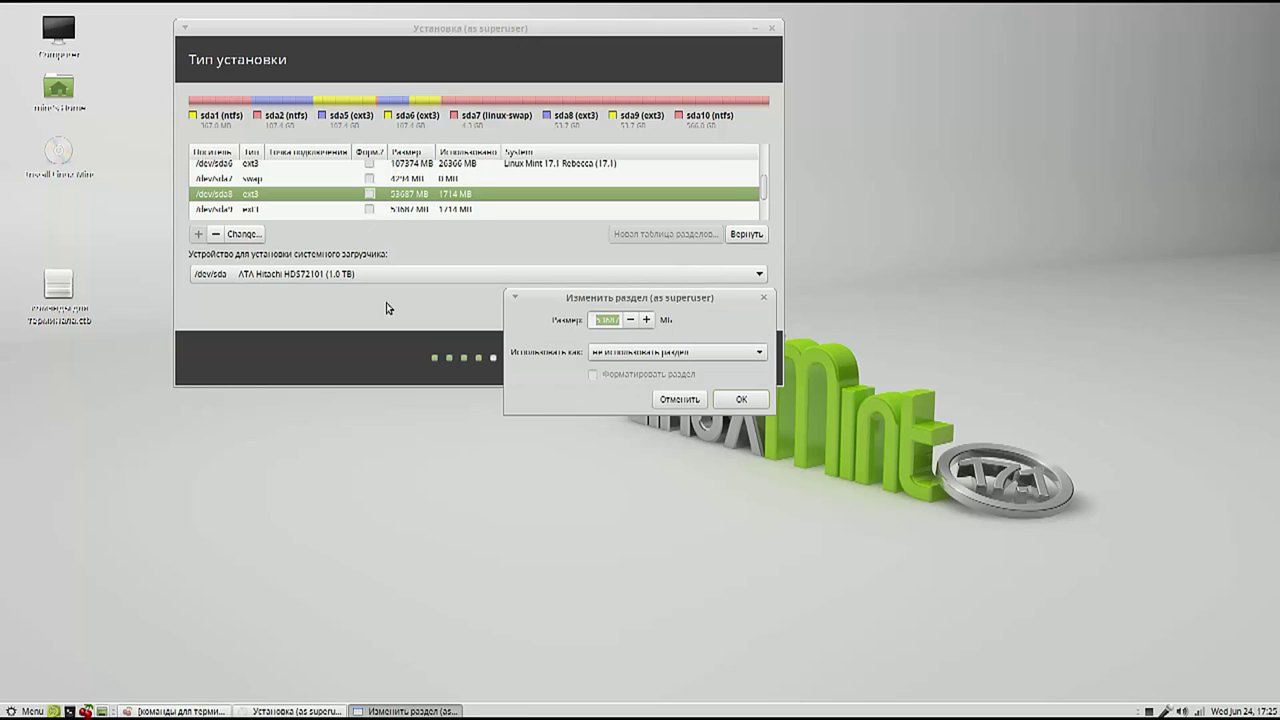
Set /dev/sda8 to Журналируемая файловая система Ext4 and confirm with OK
{"action": "left_click", "coordinate": [757, 354]}
{"action": "left_click", "coordinate": [637, 396]}
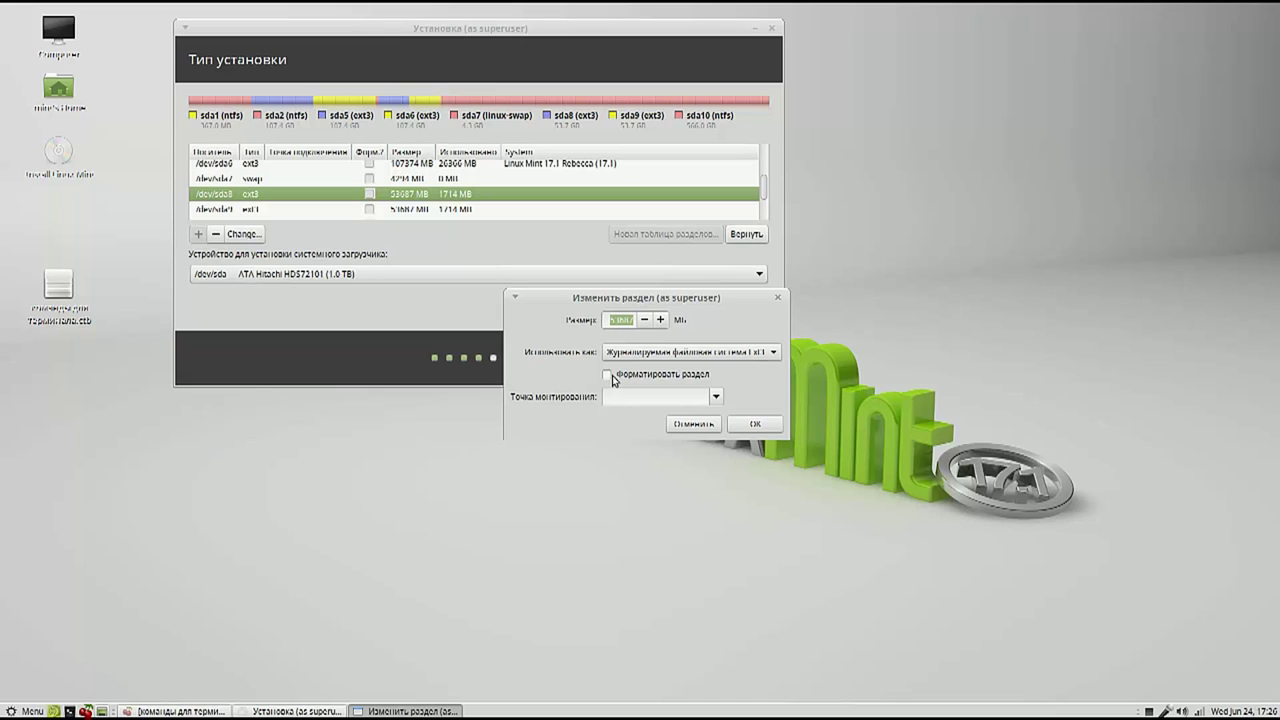
{"action": "left_click", "coordinate": [765, 424]}
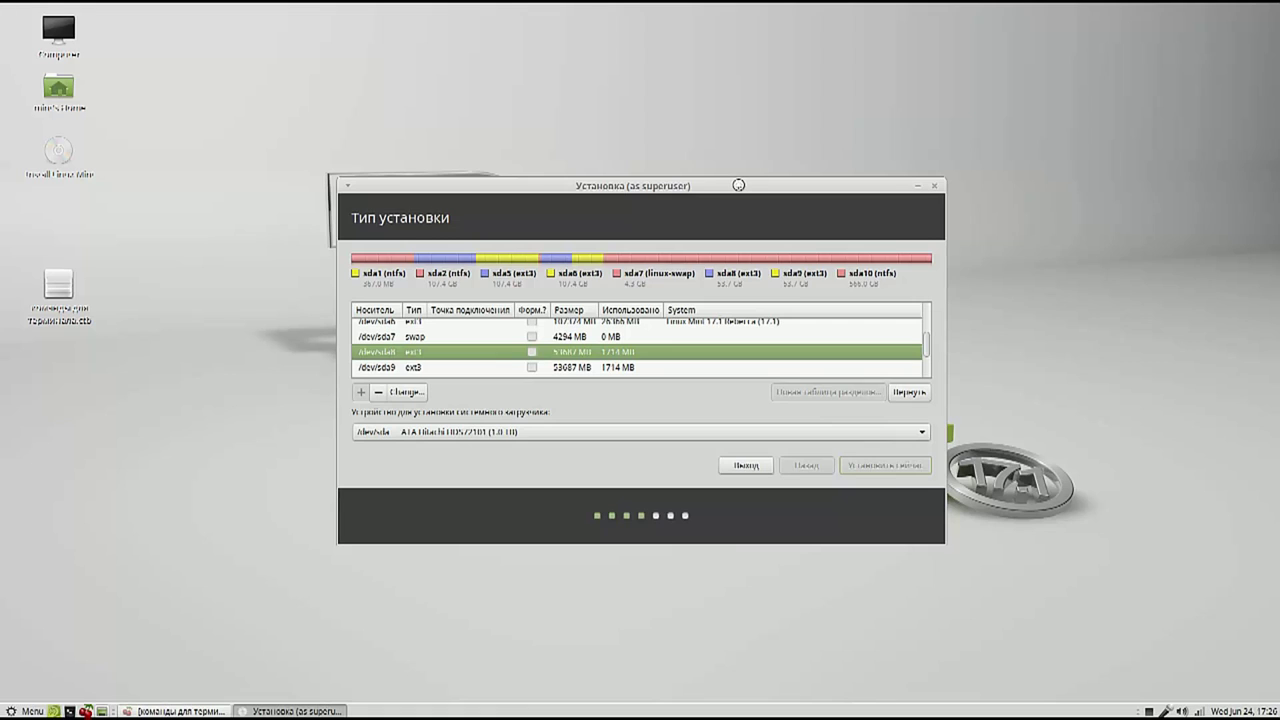
Drag the installer window up and to the left on screen
{"action": "left_click_drag", "start_coordinate": [738, 186], "coordinate": [598, 36]}
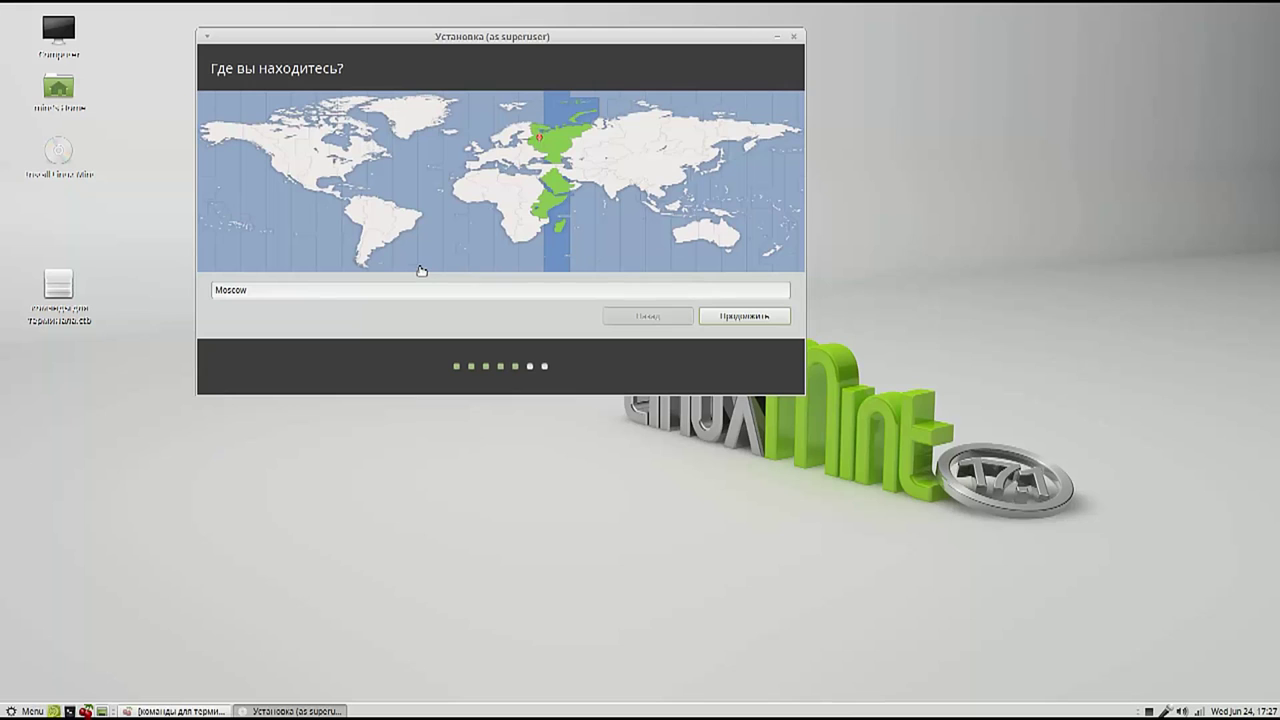
Pick London on the time-zone map and accept the English (UK) keyboard layout
{"action": "left_click", "coordinate": [657, 156]}
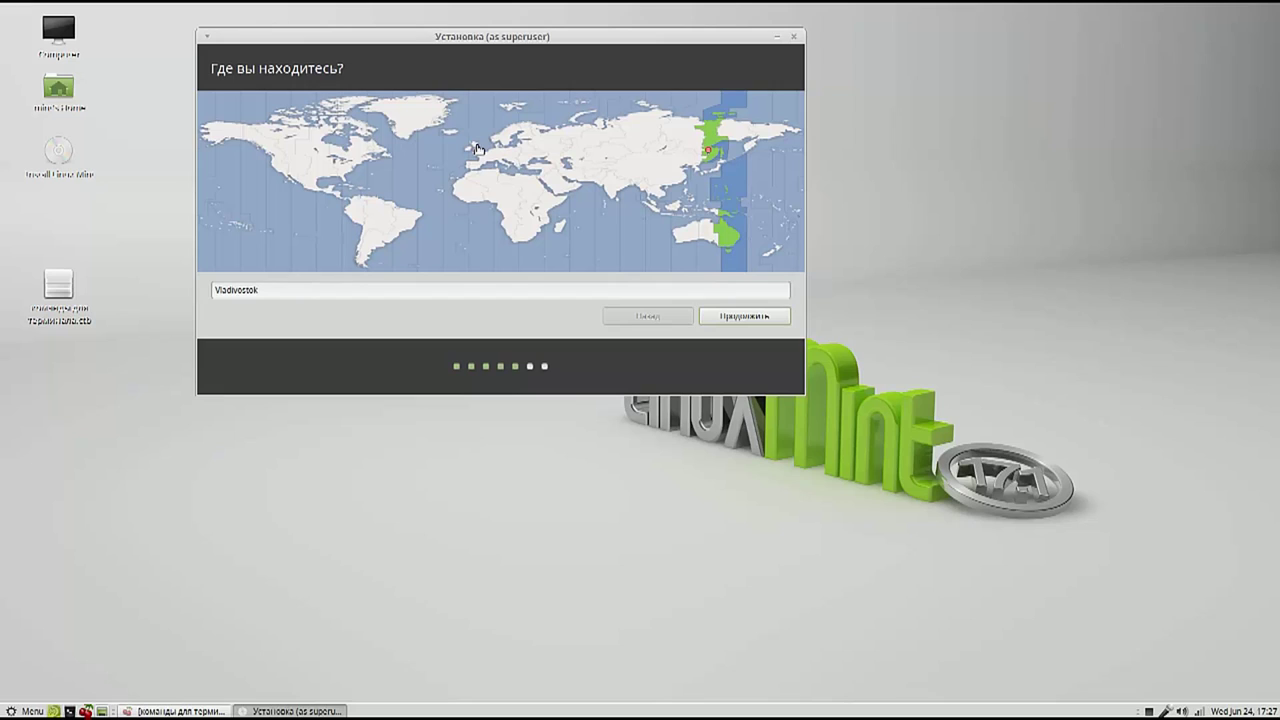
{"action": "left_click", "coordinate": [478, 148]}
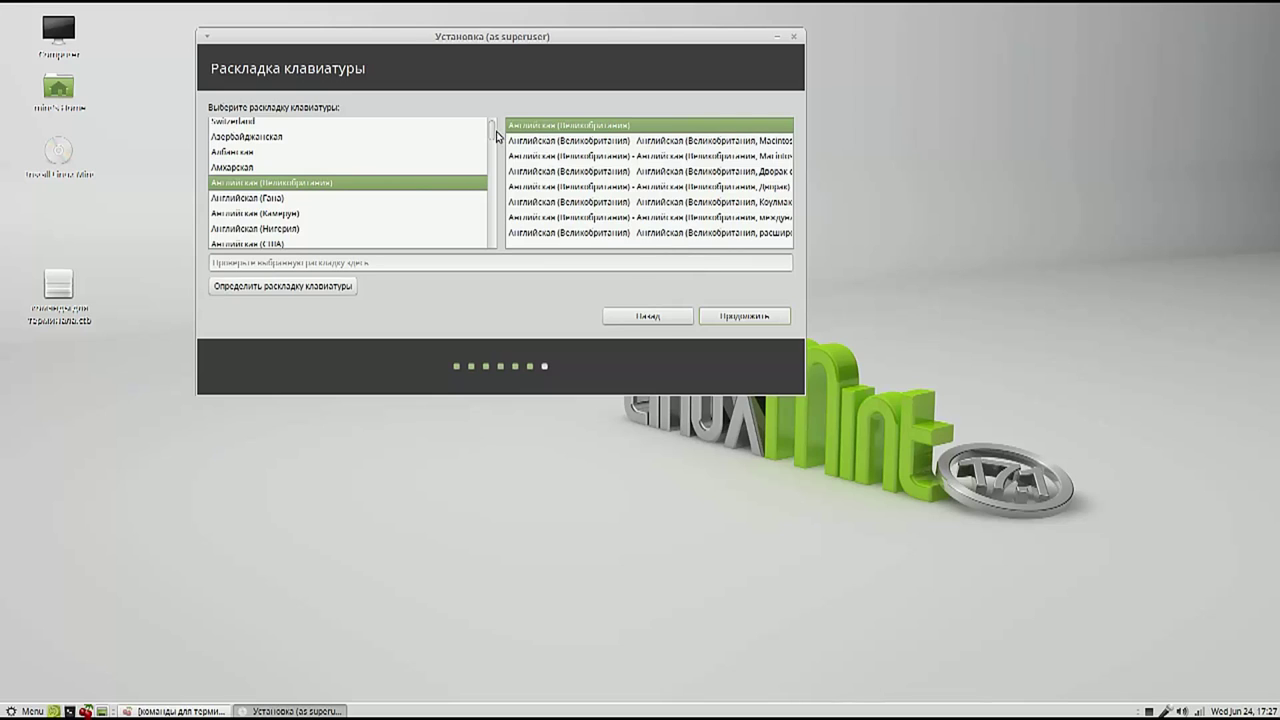
{"action": "left_click", "coordinate": [752, 316]}
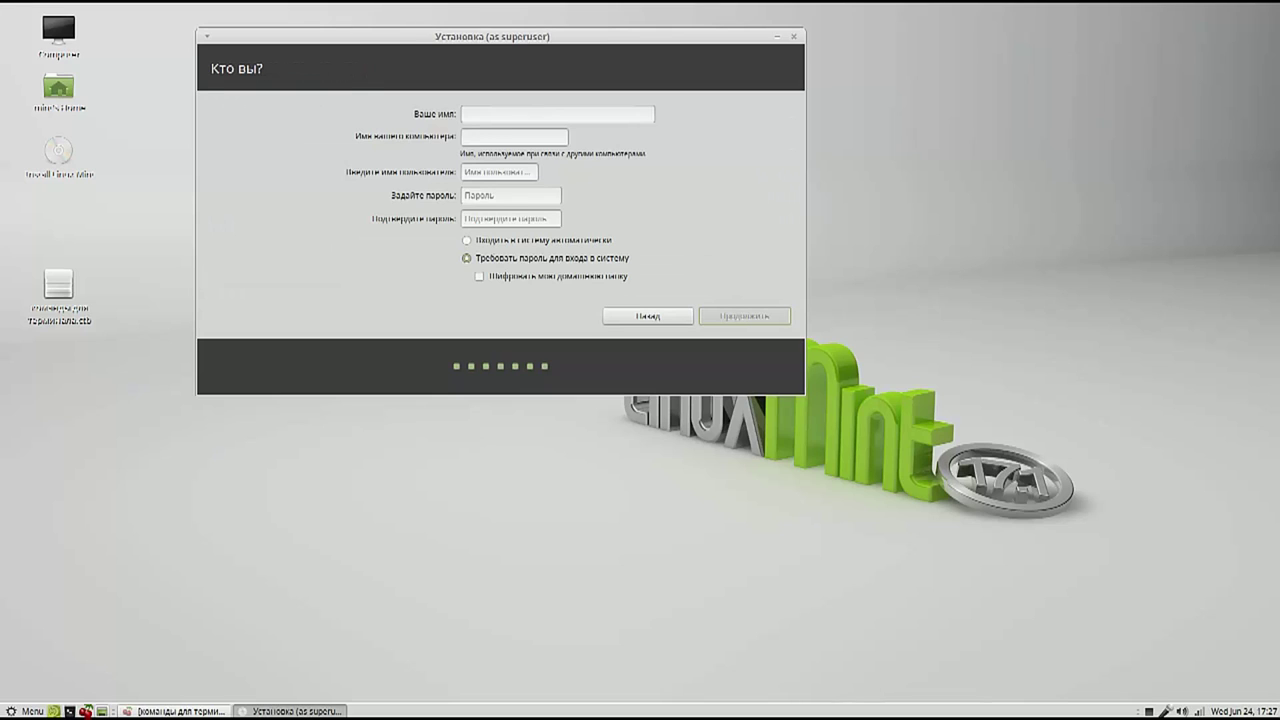
Enter the user name, set and confirm the account password, enable automatic login, and submit
{"action": "type", "text": "user"}
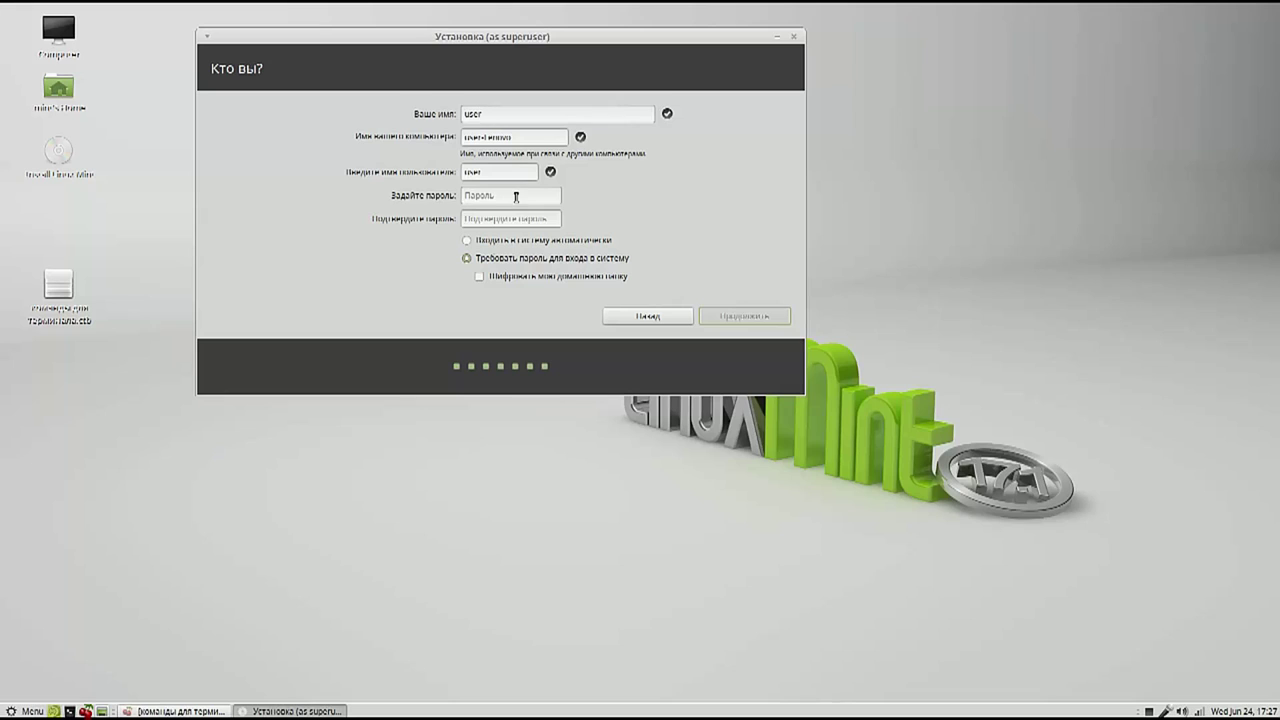
{"action": "left_click", "coordinate": [516, 197]}
{"action": "type", "text": "1234"}
{"action": "left_click", "coordinate": [529, 219]}
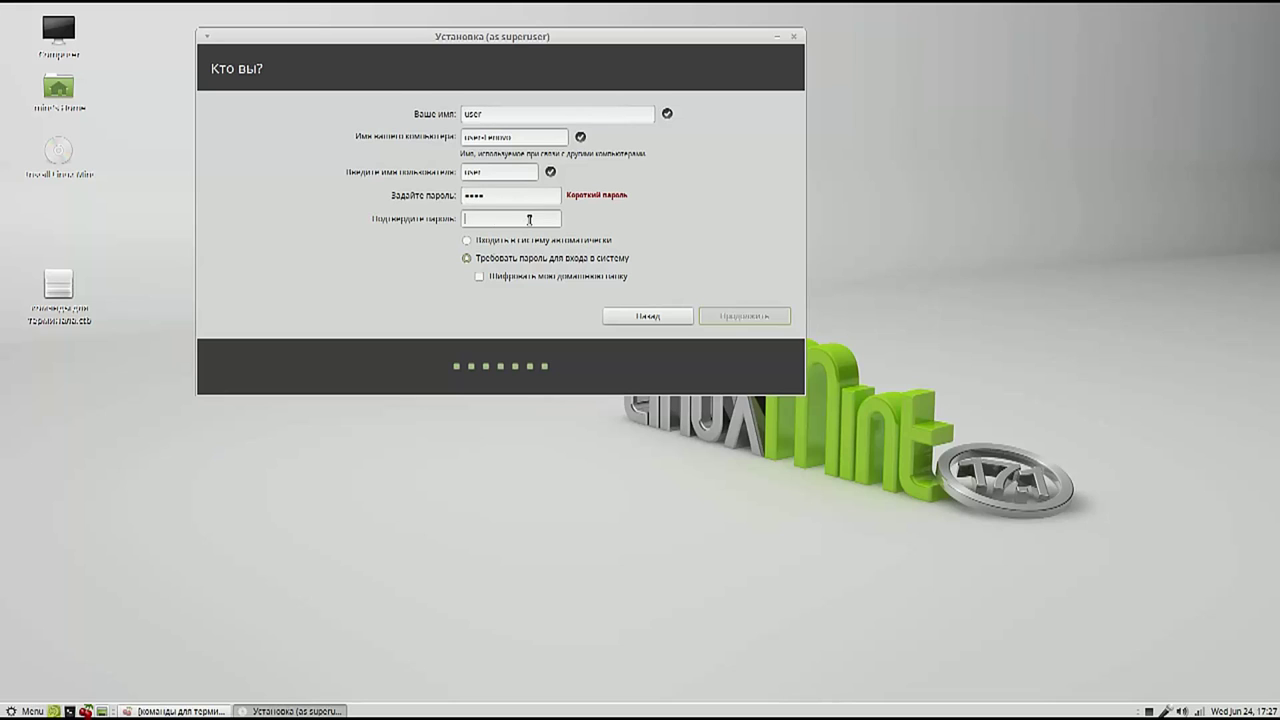
{"action": "type", "text": "1234"}
{"action": "left_click", "coordinate": [638, 245]}
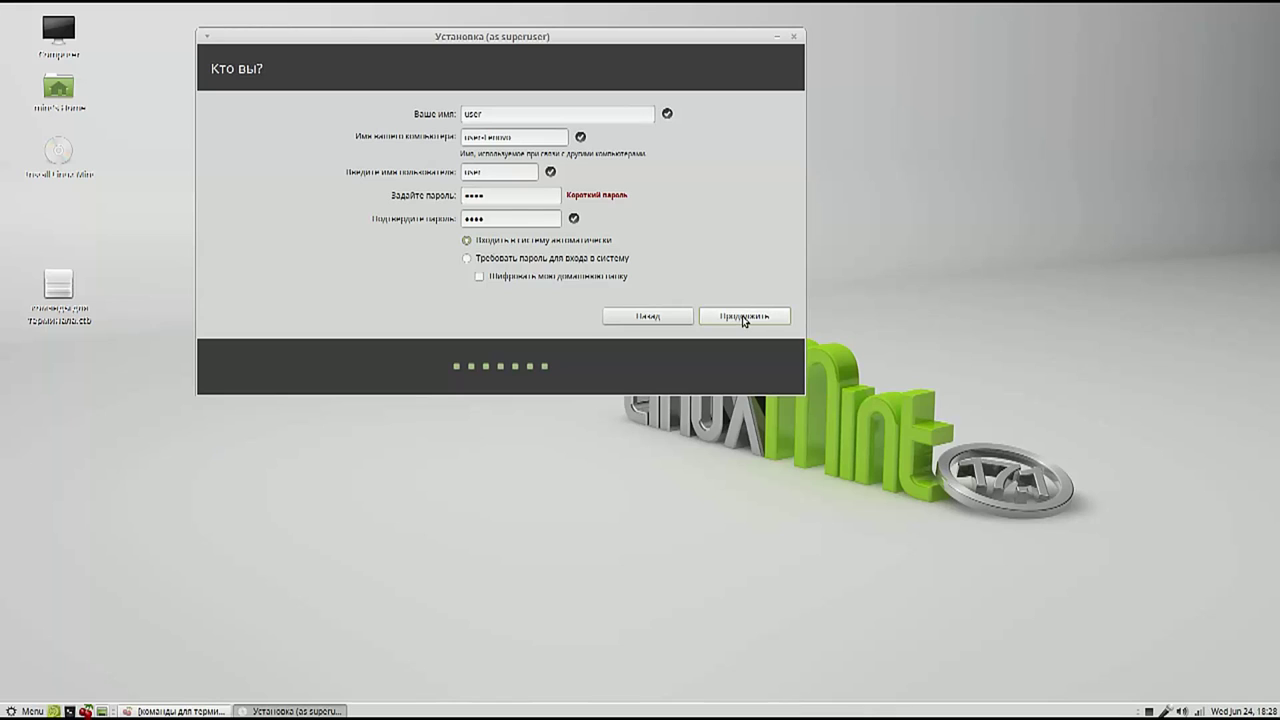
{"action": "left_click", "coordinate": [742, 317]}
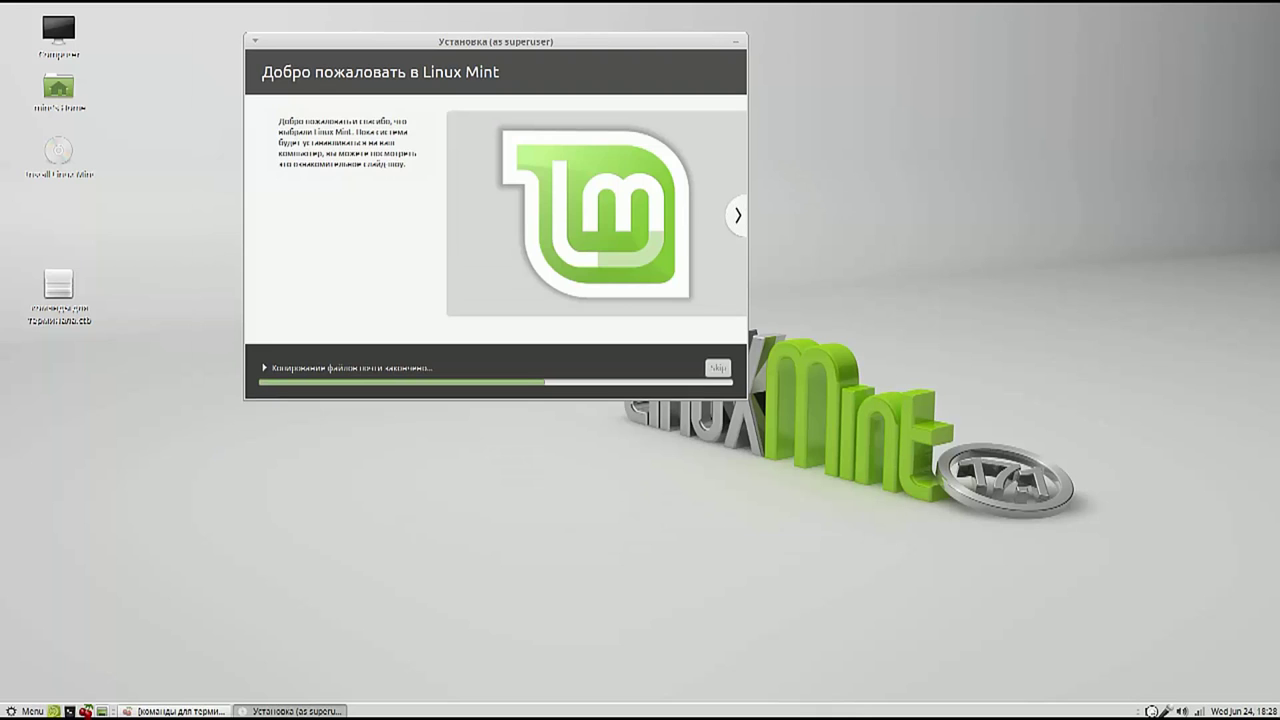
Click in the bottom-right panel area while the installation copies files and installs
{"action": "left_click", "coordinate": [1152, 711]}
{"action": "left_click", "coordinate": [1115, 631]}
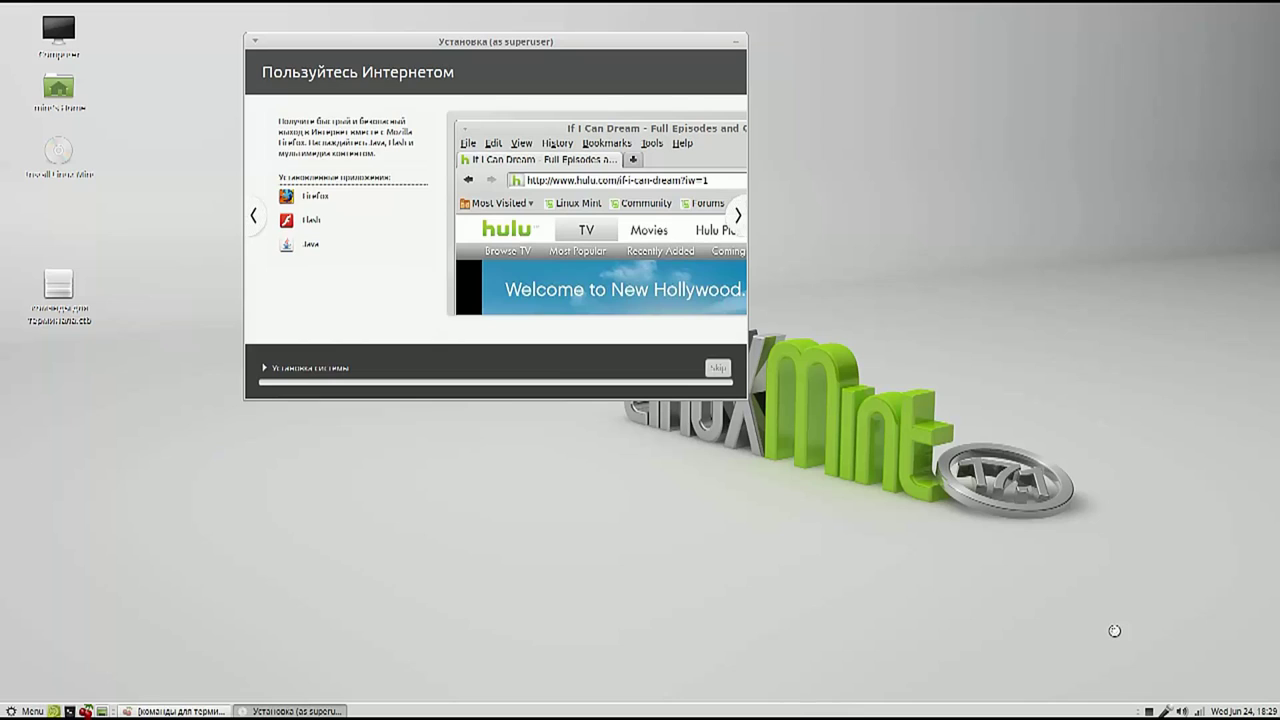